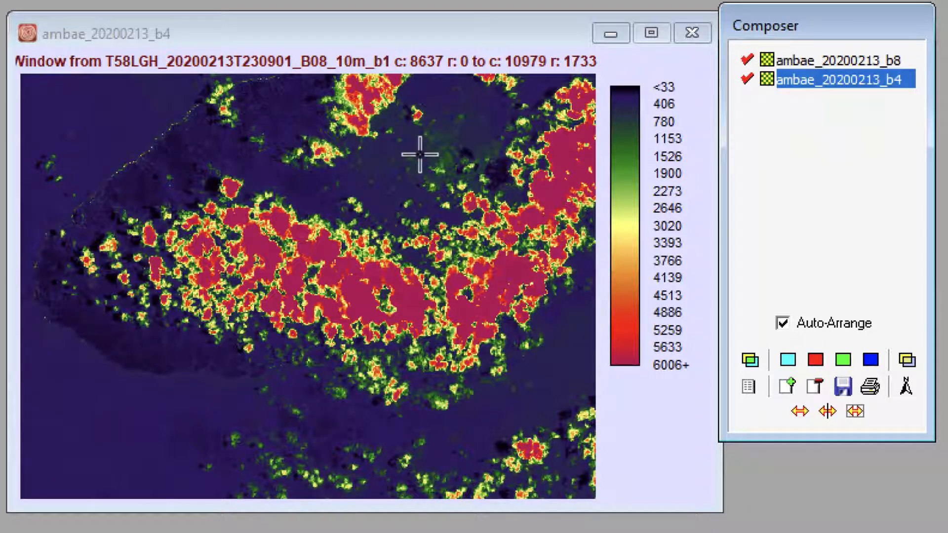
Query the value of a dark pixel in the volcano's crater area on the ambae_20200213_b4 layer
{"action": "scroll", "coordinate": [192, 147], "scroll_direction": "up", "scroll_amount": 10}
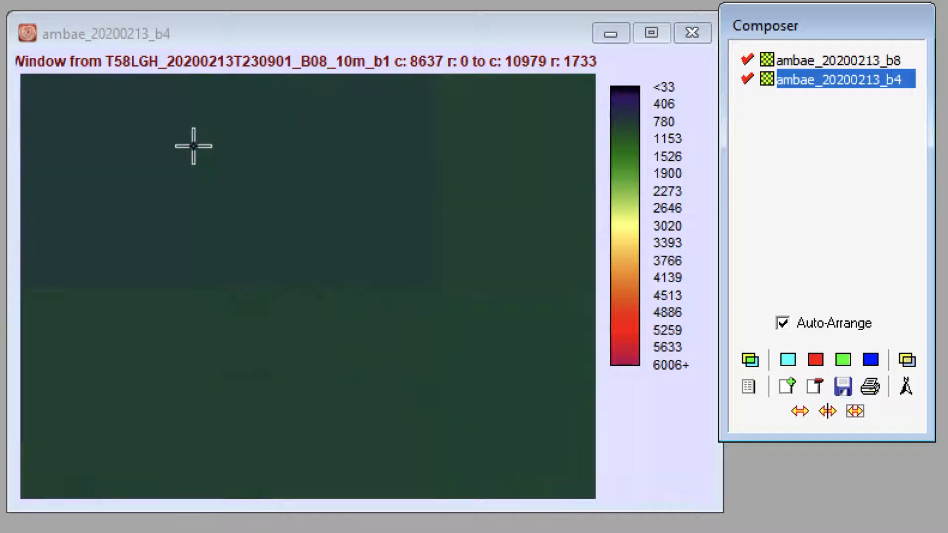
{"action": "left_click_drag", "start_coordinate": [288, 198], "coordinate": [284, 277]}
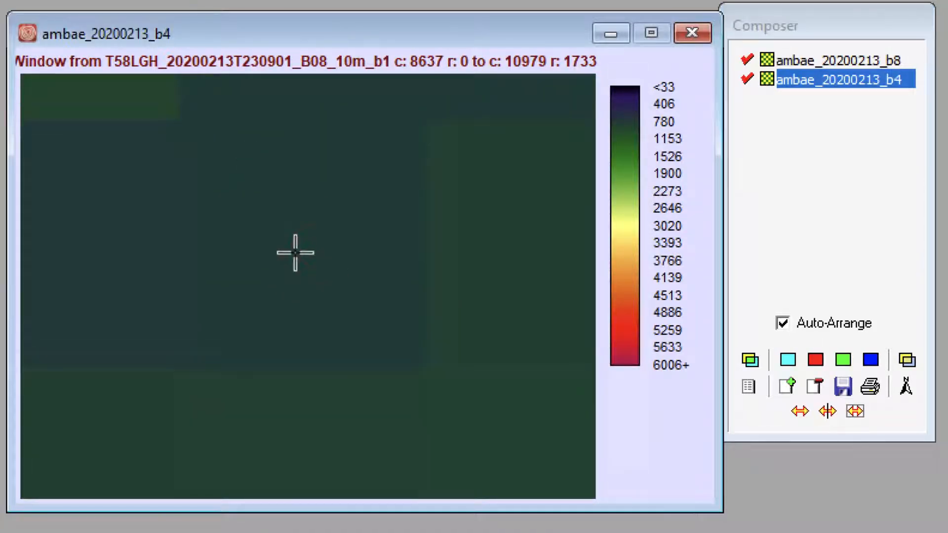
{"action": "left_click", "coordinate": [351, 235]}
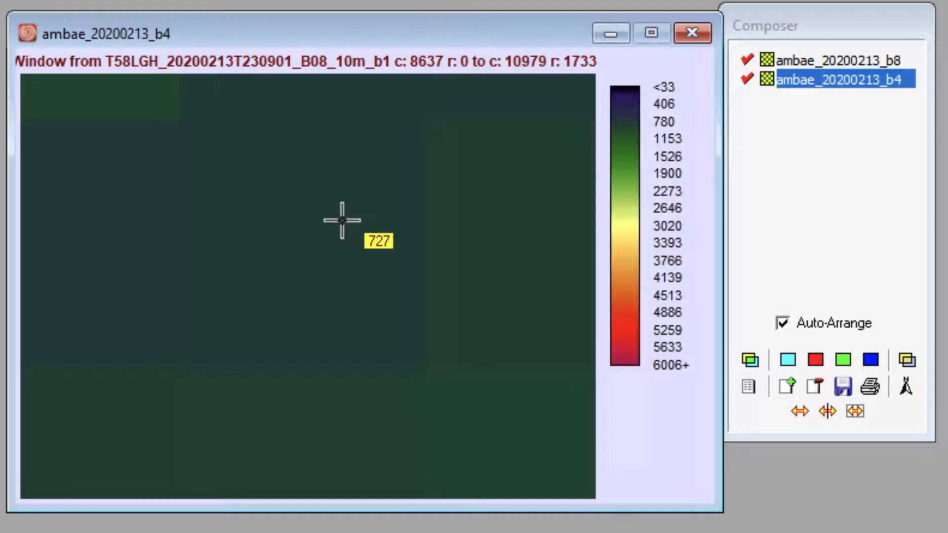
Hide ambae_20200213_b4 and query the same crater-area pixel's value on the ambae_20200213_b8 layer
{"action": "left_click", "coordinate": [747, 78]}
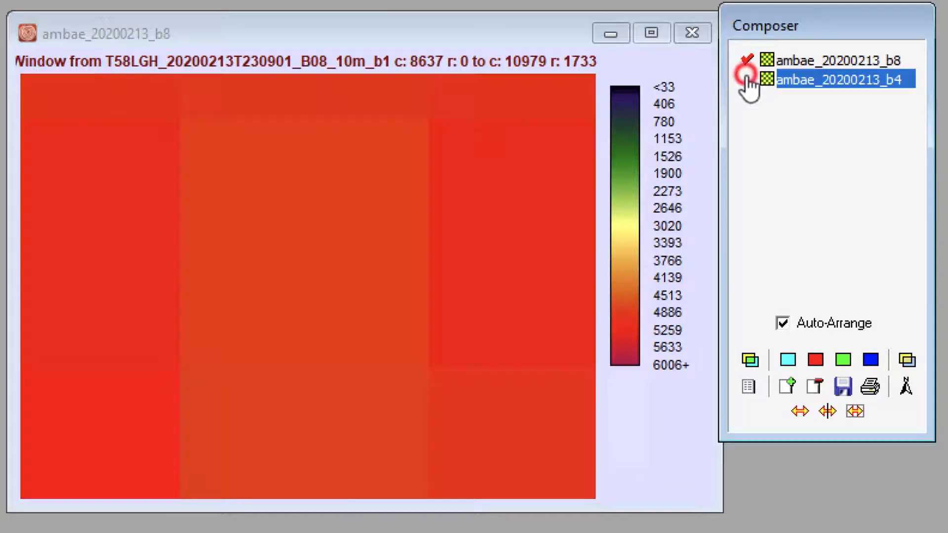
{"action": "left_click", "coordinate": [299, 257]}
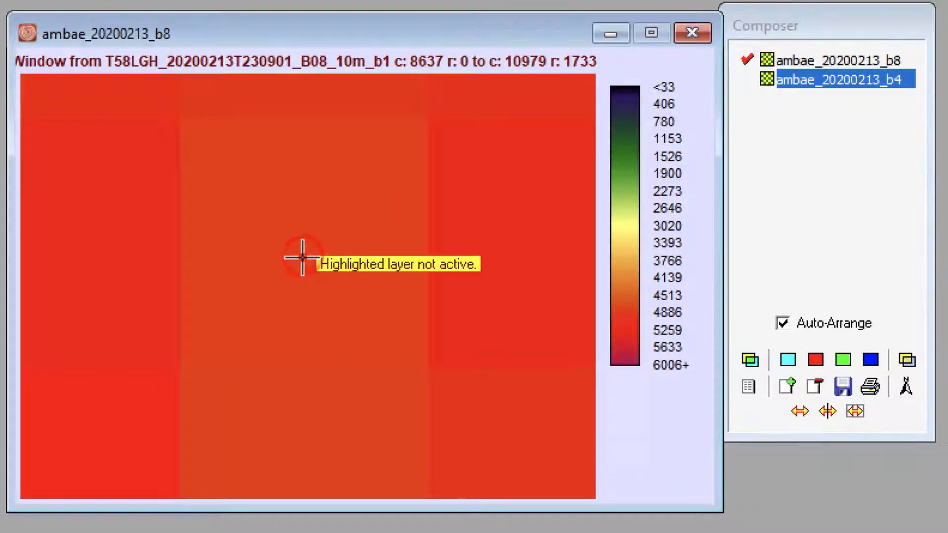
{"action": "left_click", "coordinate": [810, 60]}
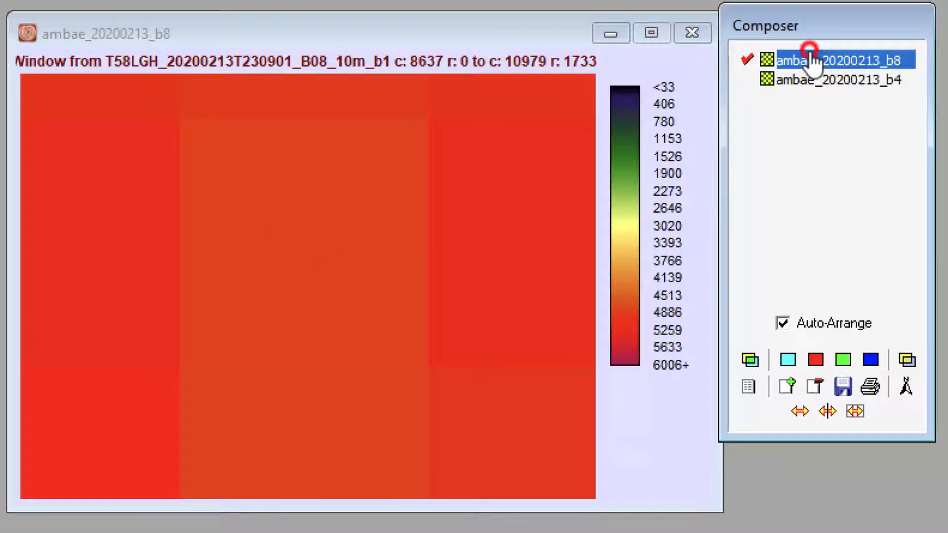
{"action": "left_click", "coordinate": [306, 264]}
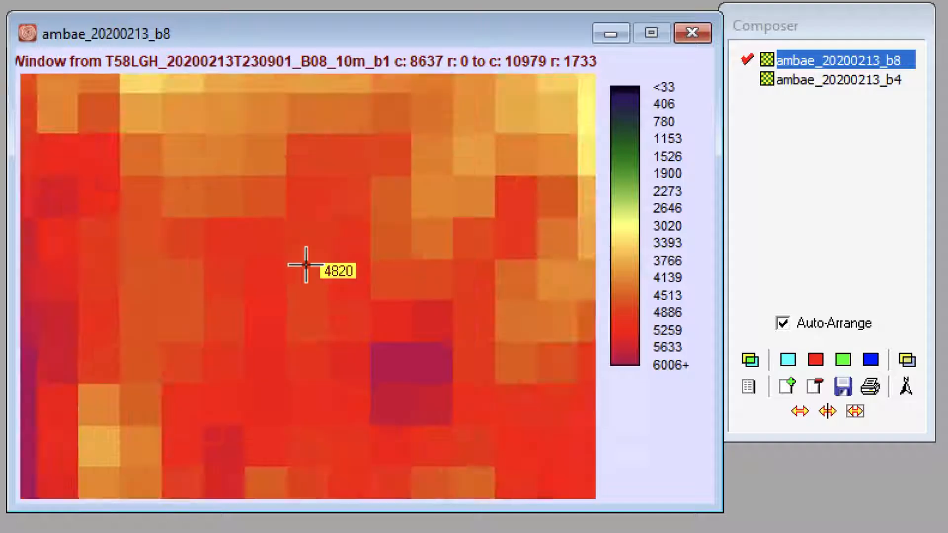
Return to the full island image and show the ambae_20200213_b4 layer again to compare the two bands
{"action": "scroll", "coordinate": [306, 265], "scroll_direction": "down", "scroll_amount": 10}
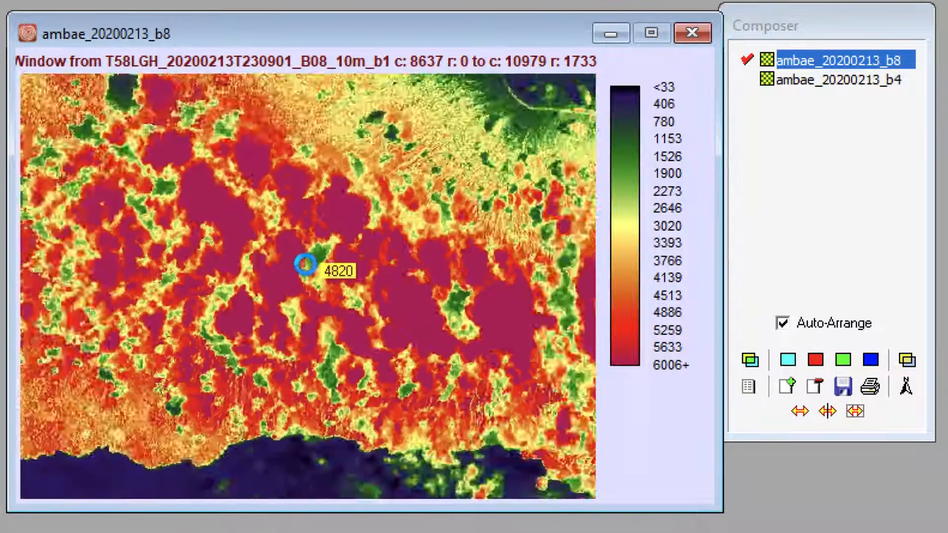
{"action": "scroll", "coordinate": [305, 265], "scroll_direction": "up", "scroll_amount": 2}
{"action": "scroll", "coordinate": [305, 266], "scroll_direction": "up", "scroll_amount": 2}
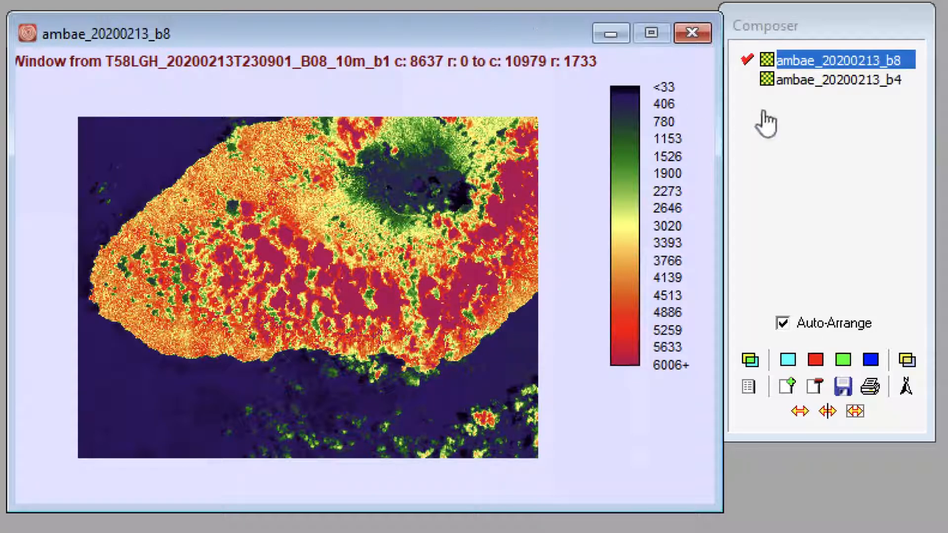
{"action": "left_click", "coordinate": [744, 77]}
{"action": "left_click", "coordinate": [744, 78]}
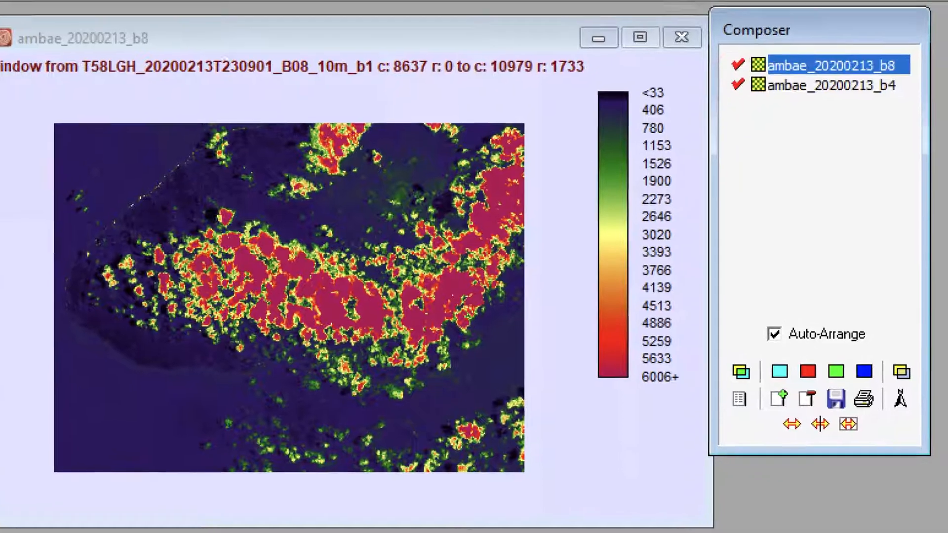
Find the VegIndex module by name and launch it
{"action": "left_click", "coordinate": [750, 49]}
{"action": "type", "text": "VegIndex"}
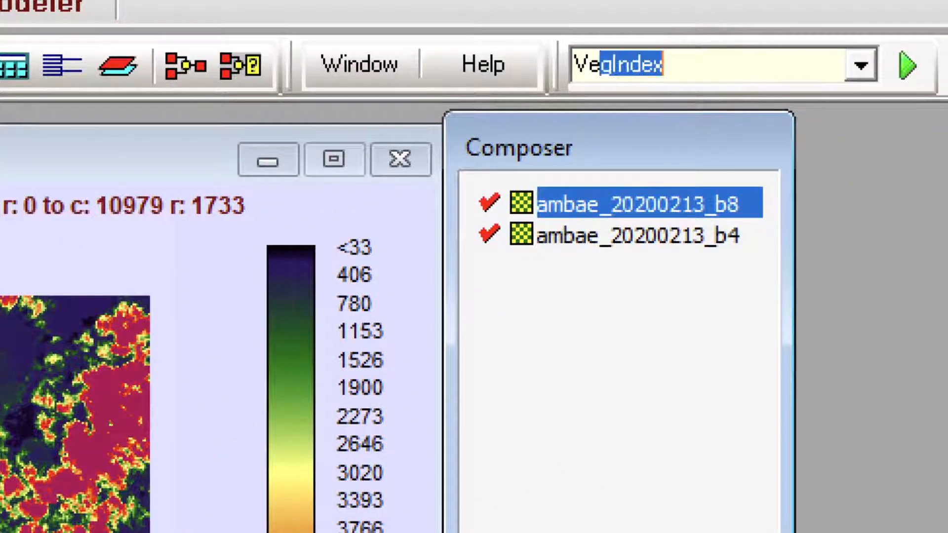
{"action": "left_click", "coordinate": [706, 67]}
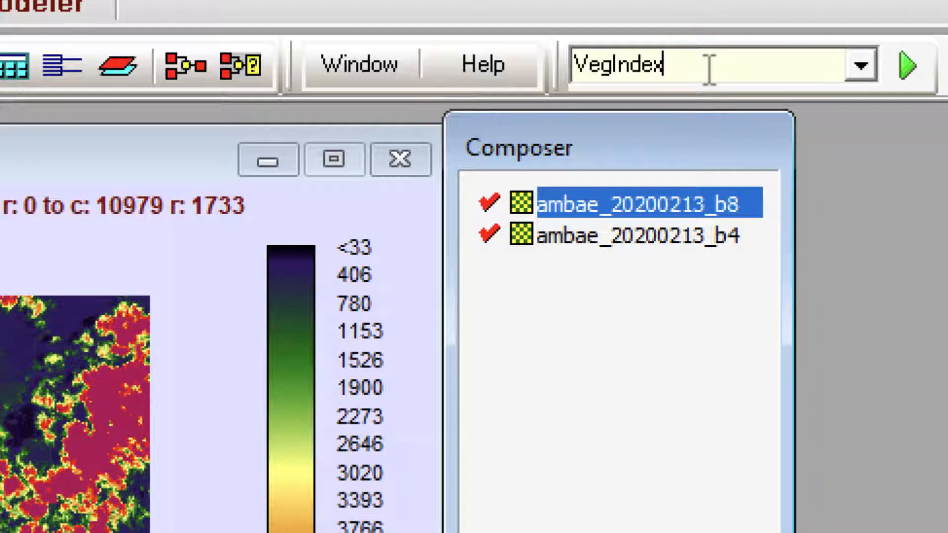
{"action": "left_click", "coordinate": [907, 65]}
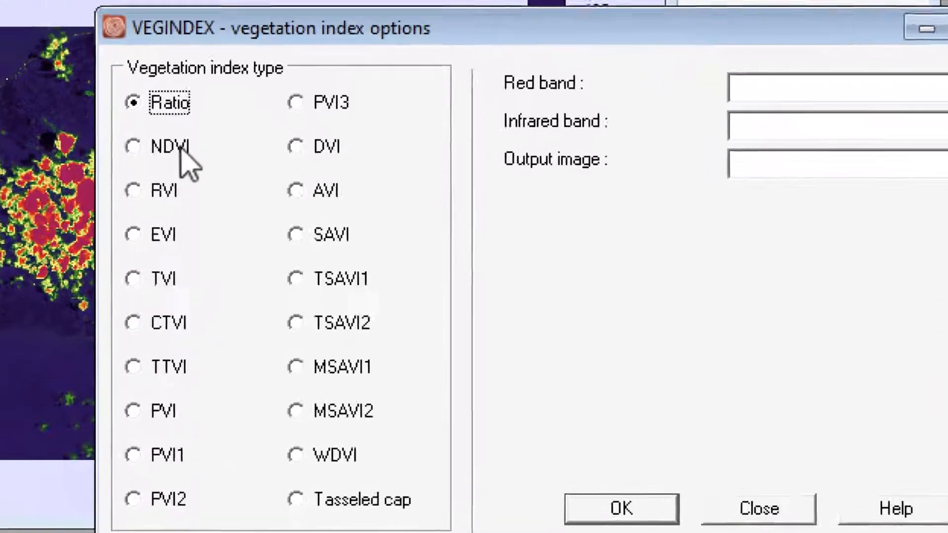
Choose NDVI as the vegetation index type and Ambae_20200213_b4 as the red band
{"action": "left_click", "coordinate": [224, 165]}
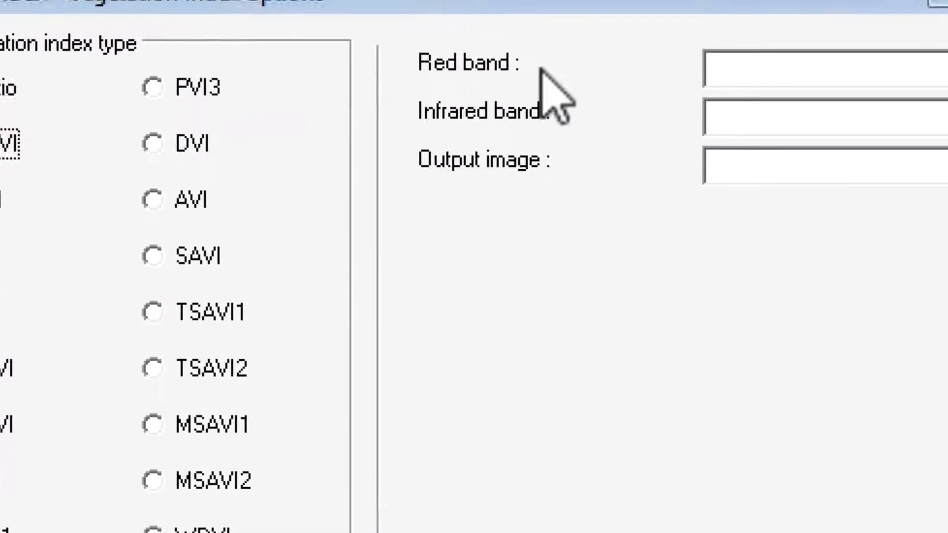
{"action": "left_click", "coordinate": [901, 102]}
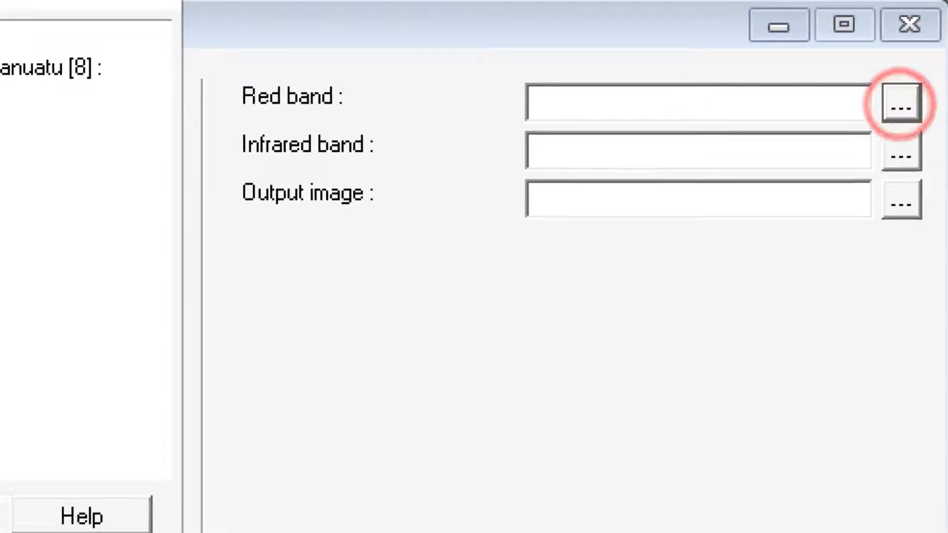
{"action": "left_click", "coordinate": [138, 131]}
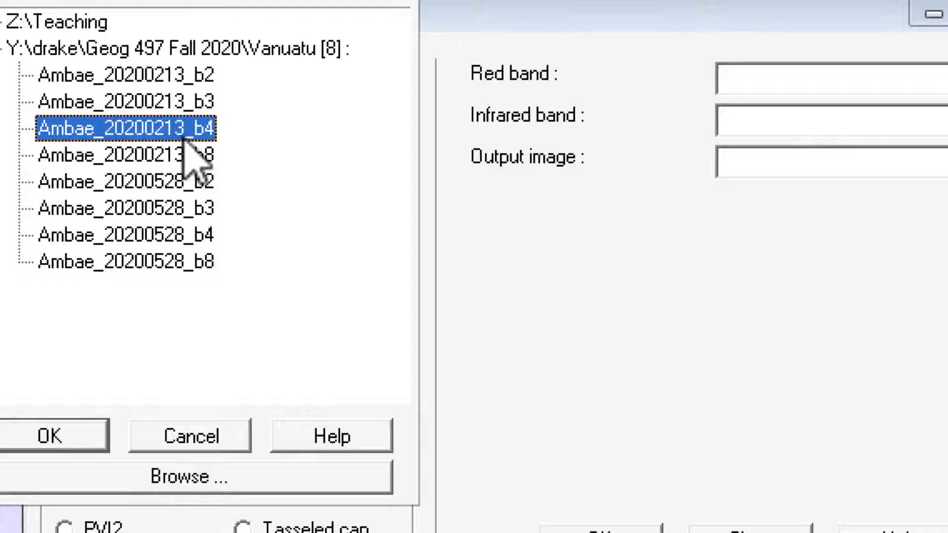
{"action": "left_click", "coordinate": [34, 436]}
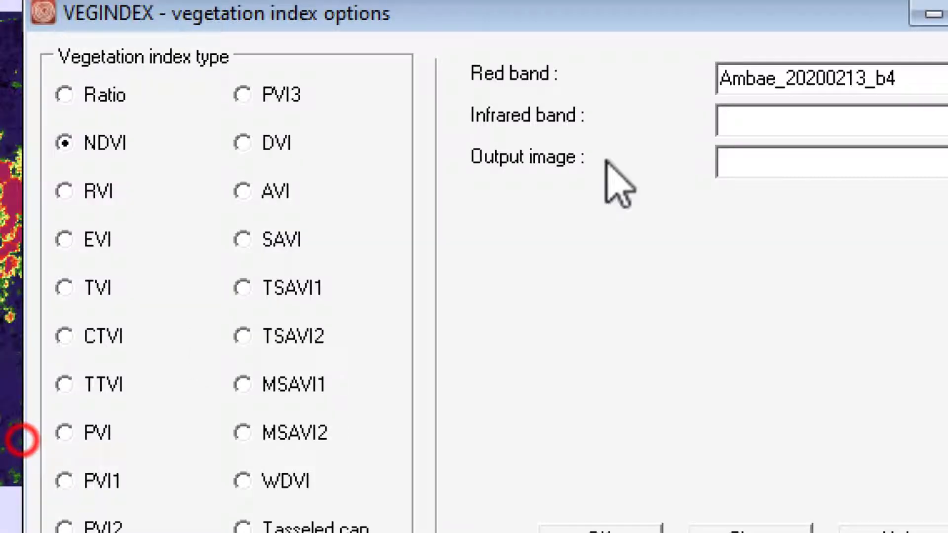
Set the infrared band to Ambae_20200213_b8 from the Vanuatu folder
{"action": "left_click", "coordinate": [894, 120]}
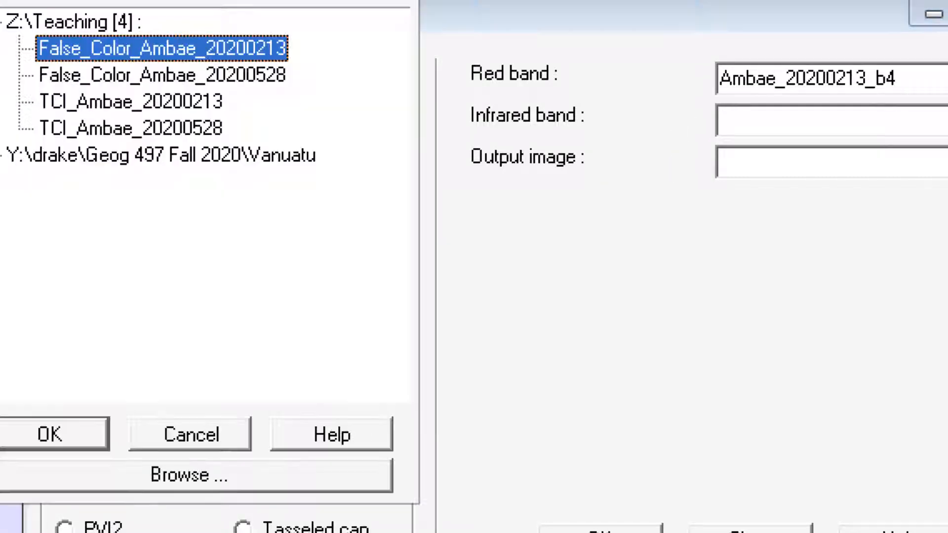
{"action": "left_click", "coordinate": [141, 155]}
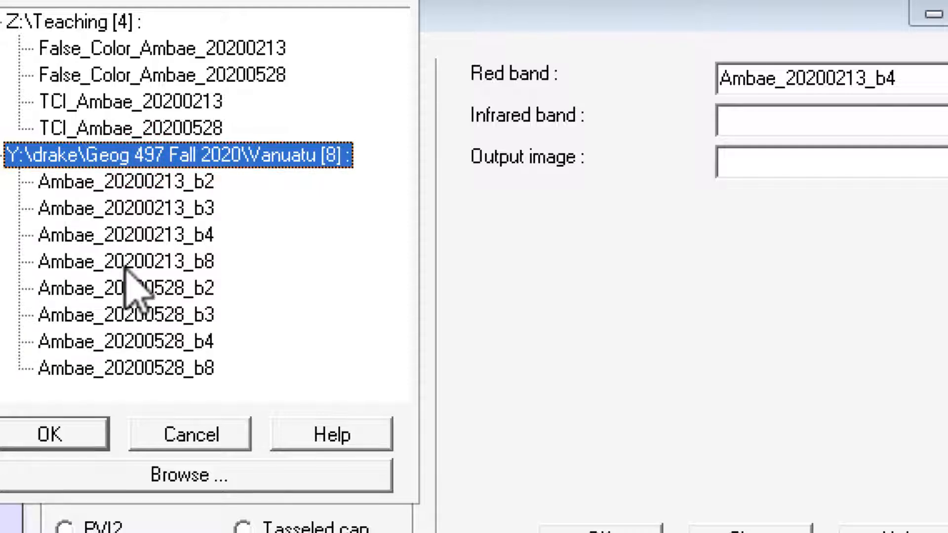
{"action": "left_click", "coordinate": [209, 261]}
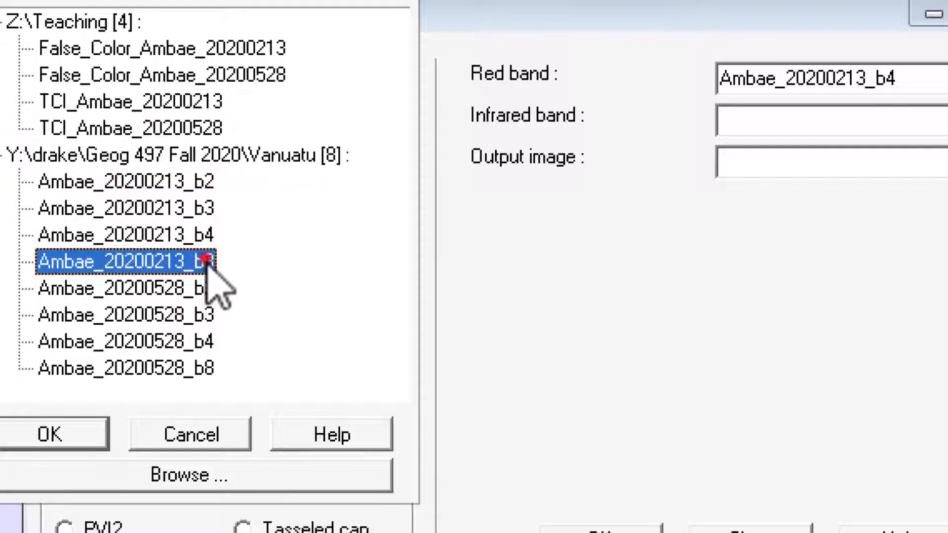
{"action": "left_click", "coordinate": [14, 441]}
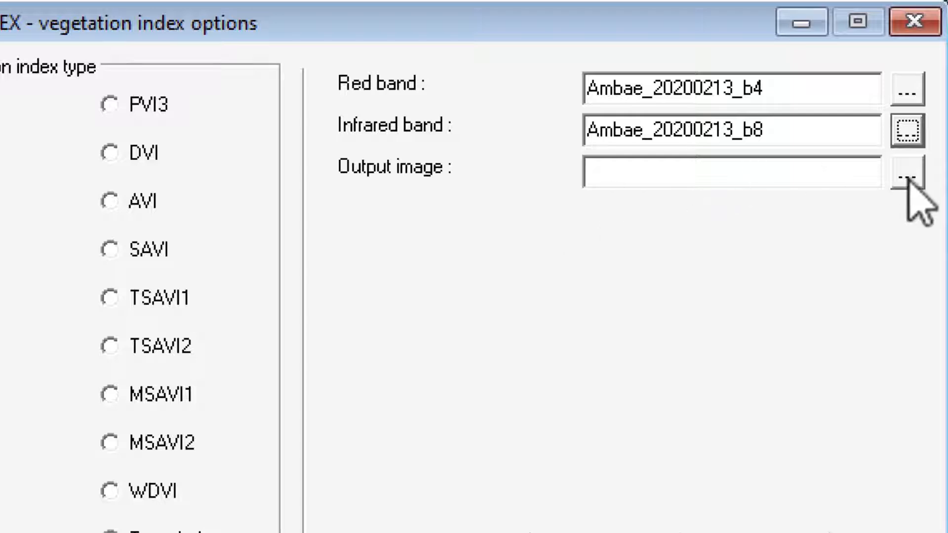
Name the output image NDVI_Ambae_20200213 and run the vegetation index calculation
{"action": "left_click", "coordinate": [834, 182]}
{"action": "type", "text": "N"}
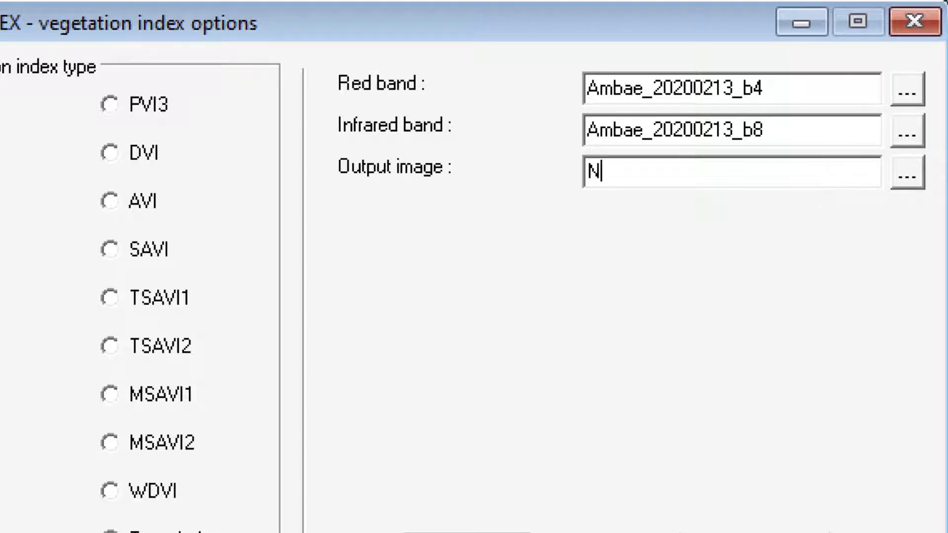
{"action": "type", "text": "DVI_"}
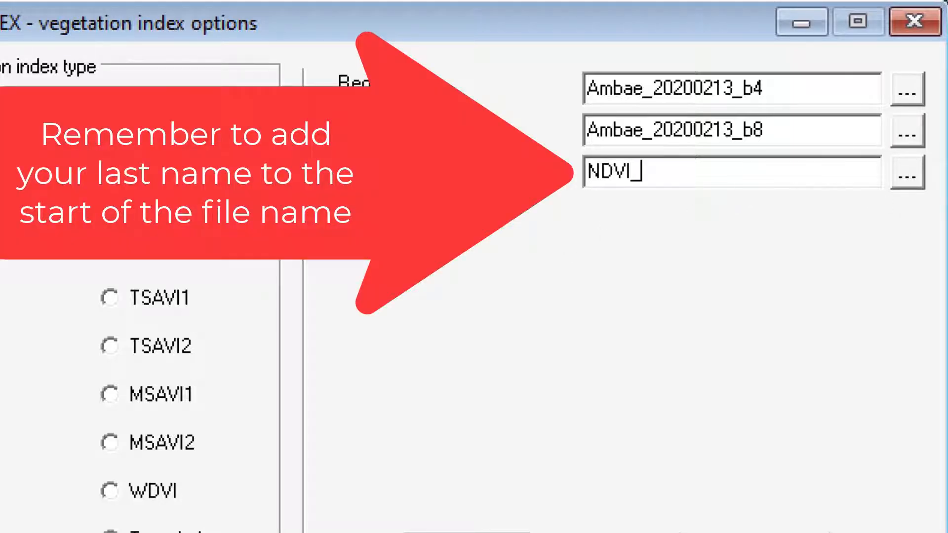
{"action": "type", "text": "Amba"}
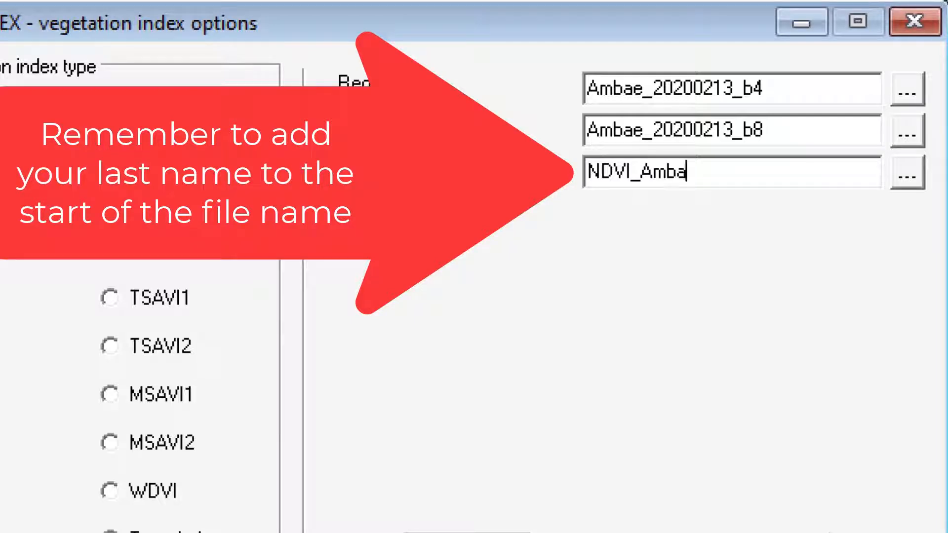
{"action": "type", "text": "e_2020021"}
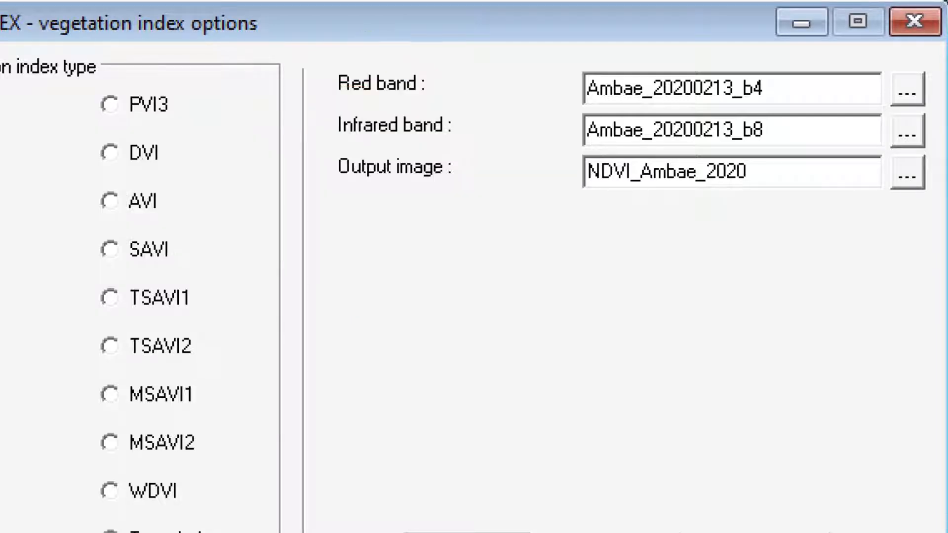
{"action": "type", "text": "3"}
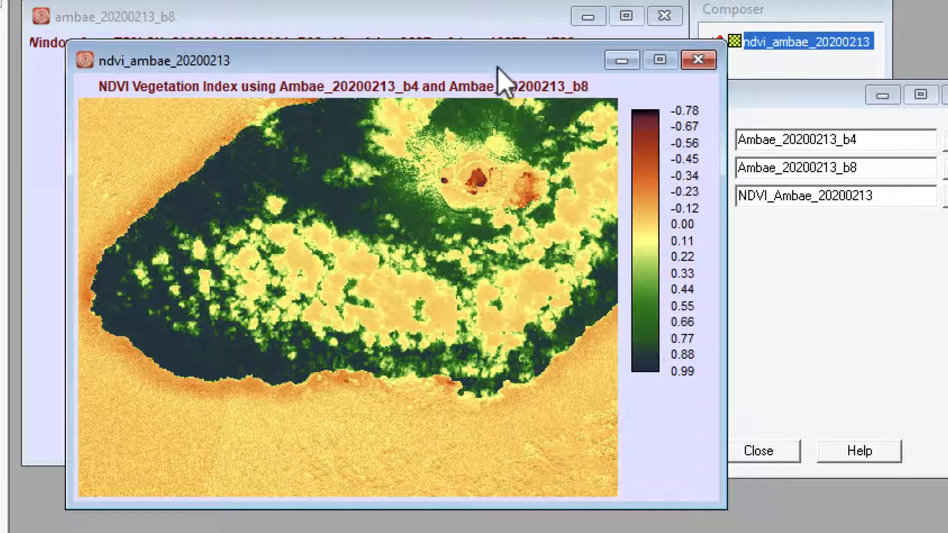
Reposition the ndvi_ambae_20200213 map window and enlarge it for a closer view of the NDVI image
{"action": "left_click_drag", "start_coordinate": [497, 58], "coordinate": [492, 41]}
{"action": "left_click_drag", "start_coordinate": [716, 486], "coordinate": [882, 531]}
{"action": "key", "text": "End"}
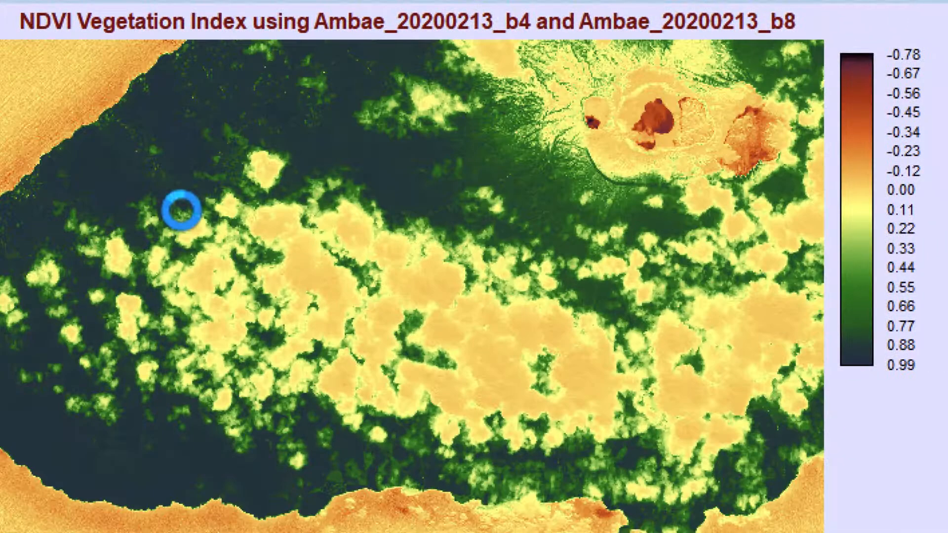
Query the NDVI values of several pixels in the cloud cover over the island
{"action": "scroll", "coordinate": [181, 210], "scroll_direction": "up", "scroll_amount": 4}
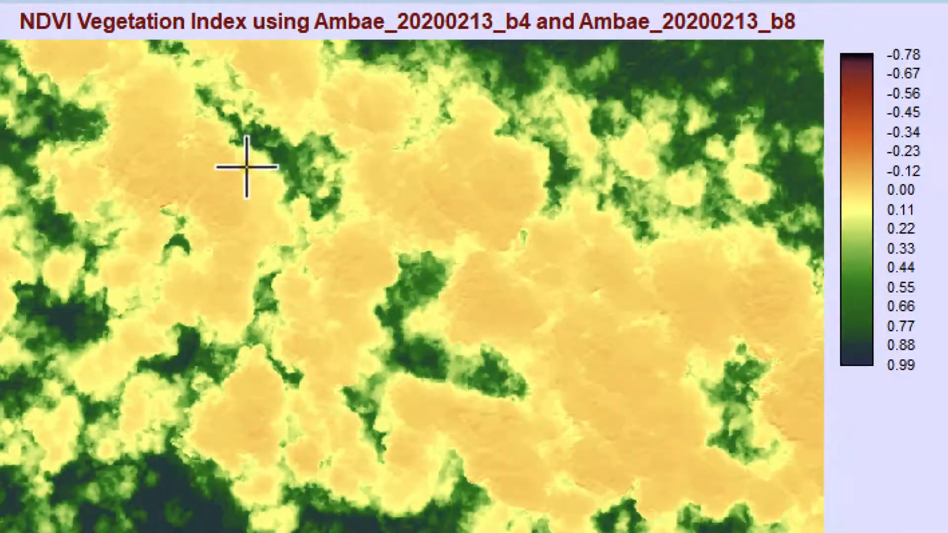
{"action": "left_click_drag", "start_coordinate": [209, 133], "coordinate": [347, 291]}
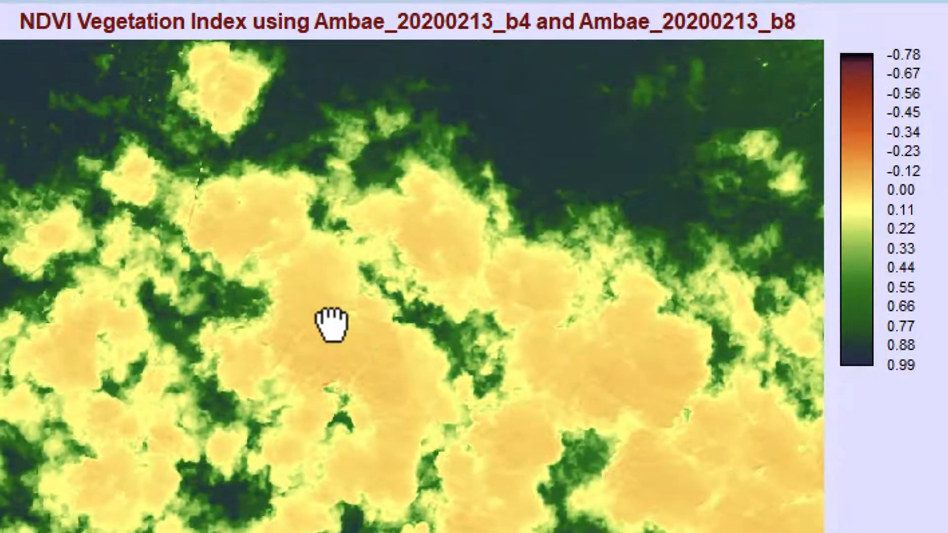
{"action": "left_click", "coordinate": [332, 325]}
{"action": "left_click", "coordinate": [320, 284]}
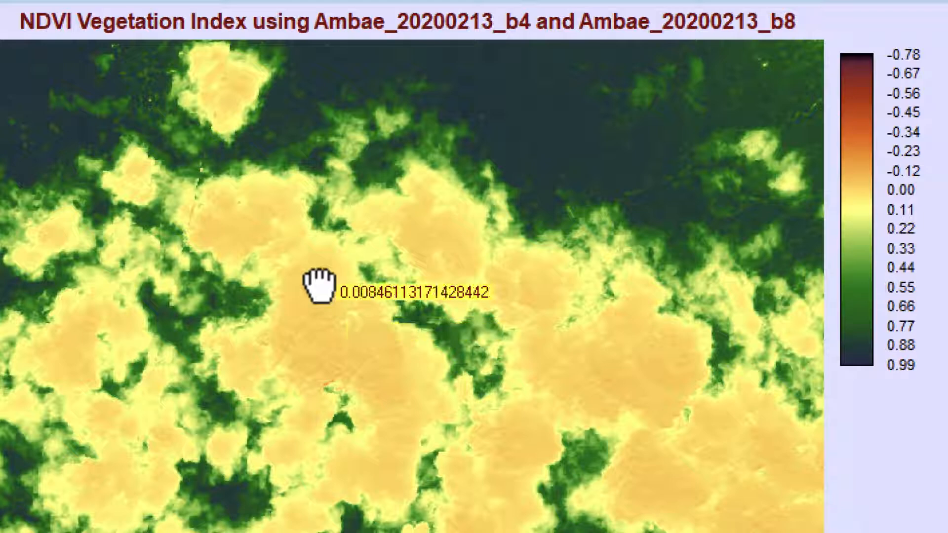
{"action": "left_click", "coordinate": [347, 358]}
{"action": "left_click", "coordinate": [330, 341]}
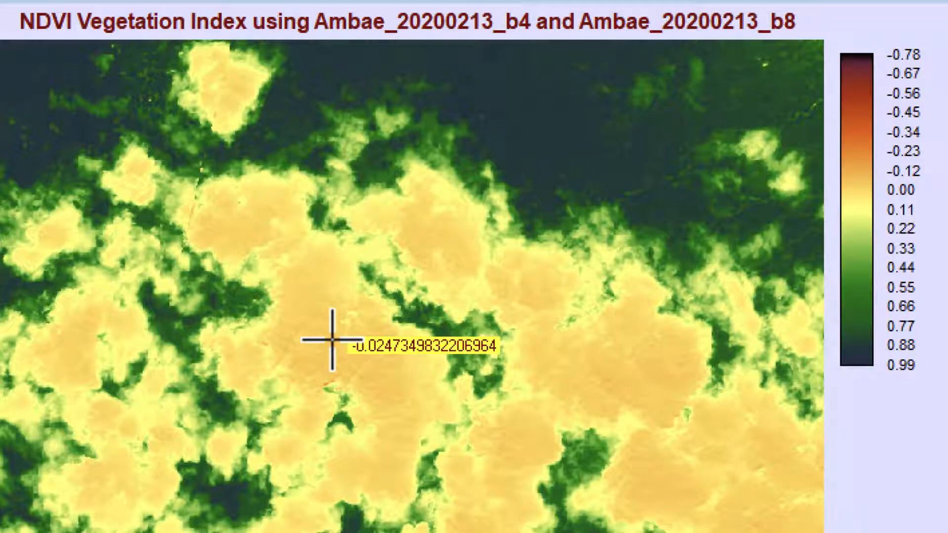
Query the NDVI values of an ocean pixel off the northwest coast and a densely vegetated pixel just inland
{"action": "scroll", "coordinate": [331, 339], "scroll_direction": "up", "scroll_amount": 6}
{"action": "scroll", "coordinate": [364, 307], "scroll_direction": "down", "scroll_amount": 4}
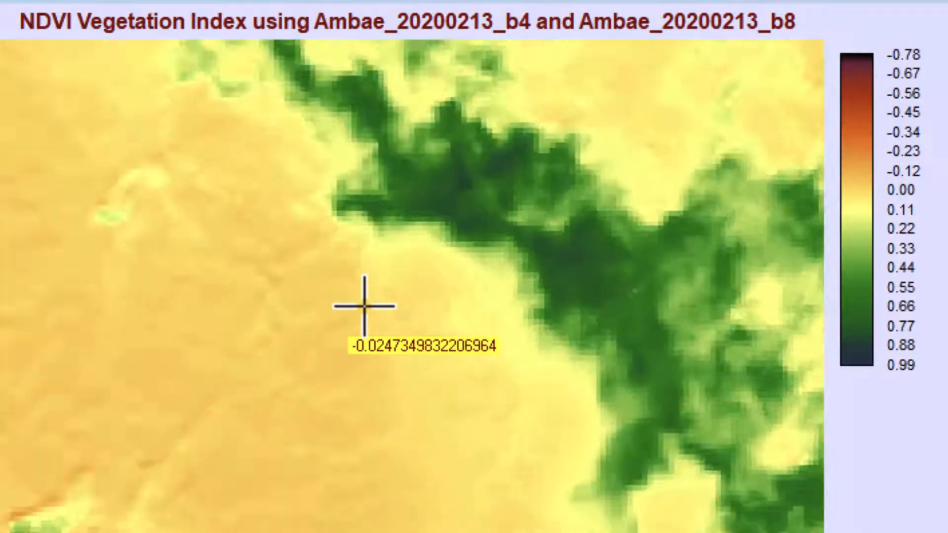
{"action": "scroll", "coordinate": [364, 306], "scroll_direction": "down", "scroll_amount": 2}
{"action": "scroll", "coordinate": [365, 307], "scroll_direction": "down", "scroll_amount": 3}
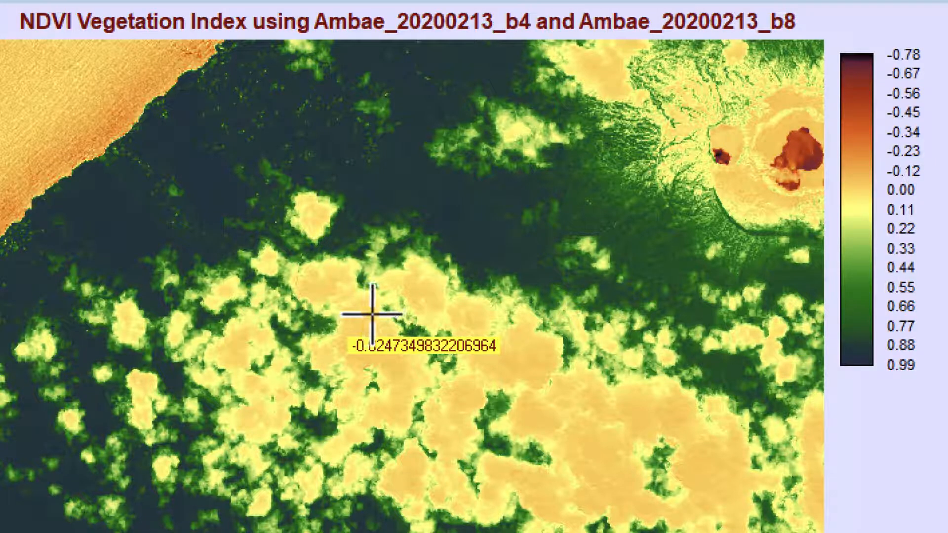
{"action": "left_click_drag", "start_coordinate": [302, 249], "coordinate": [471, 338]}
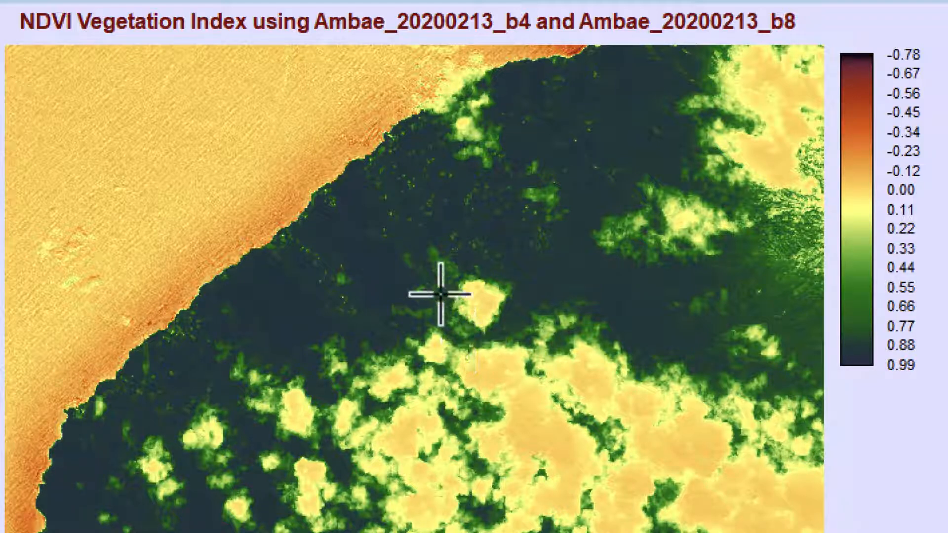
{"action": "left_click", "coordinate": [221, 151]}
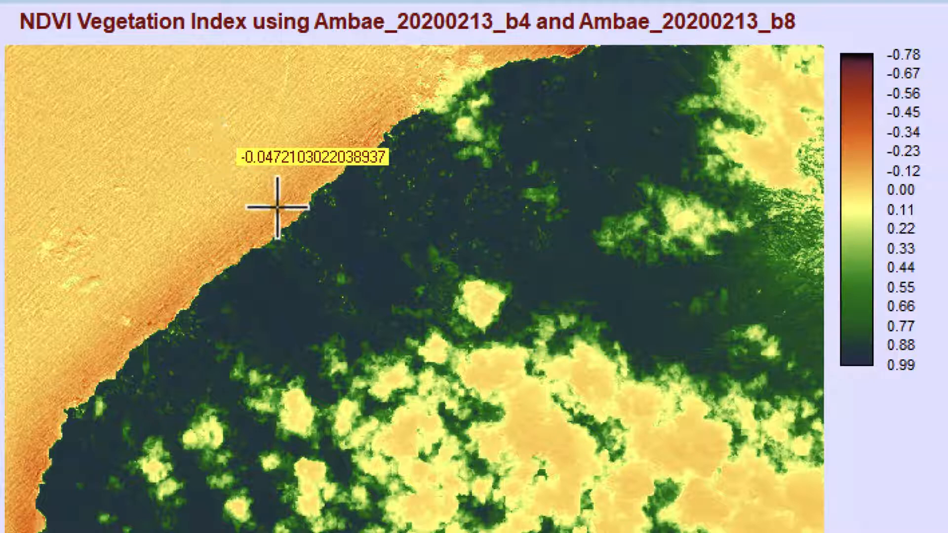
{"action": "left_click", "coordinate": [385, 219]}
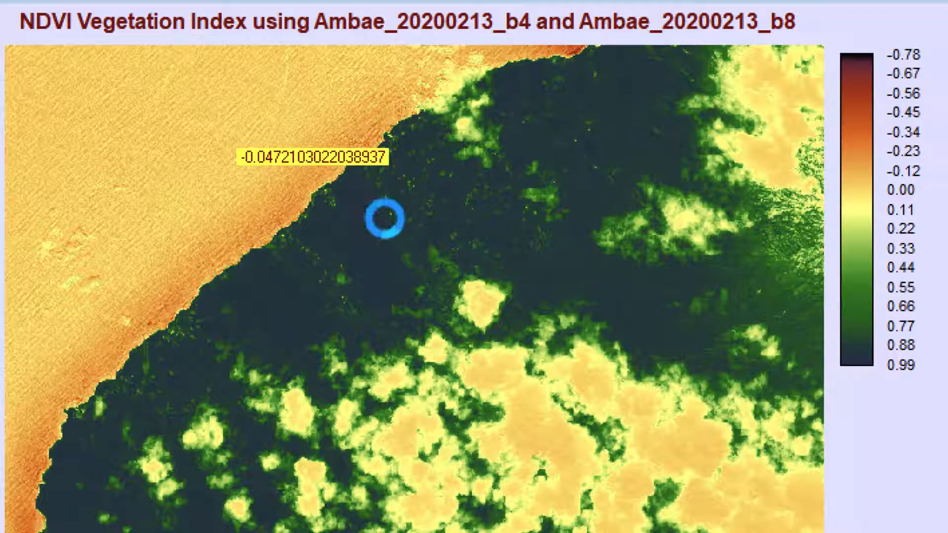
Query the NDVI values of bright clearings and the surrounding dense vegetation inland of the northwest coast
{"action": "scroll", "coordinate": [385, 219], "scroll_direction": "up", "scroll_amount": 2}
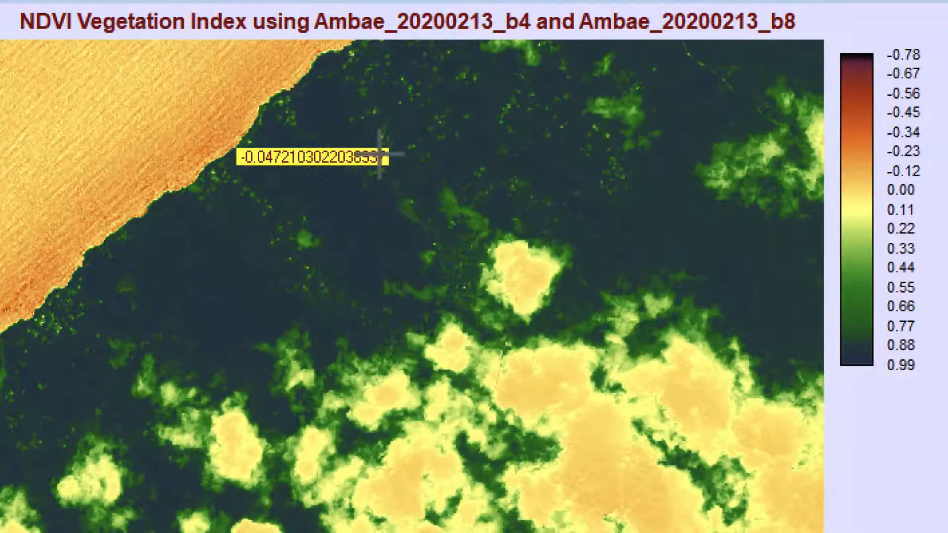
{"action": "scroll", "coordinate": [385, 158], "scroll_direction": "up", "scroll_amount": 1}
{"action": "left_click_drag", "start_coordinate": [421, 95], "coordinate": [319, 266]}
{"action": "scroll", "coordinate": [315, 231], "scroll_direction": "up", "scroll_amount": 1}
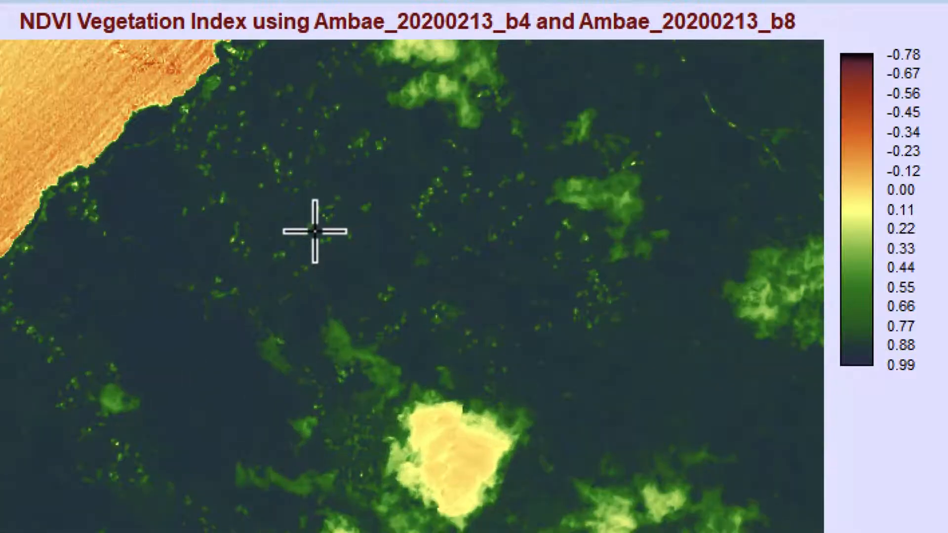
{"action": "left_click_drag", "start_coordinate": [324, 210], "coordinate": [384, 256]}
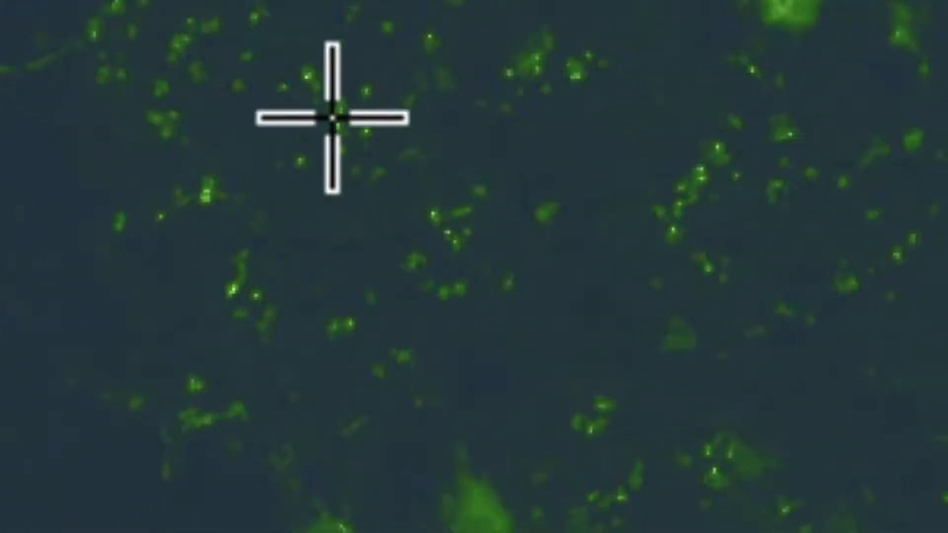
{"action": "left_click", "coordinate": [309, 84]}
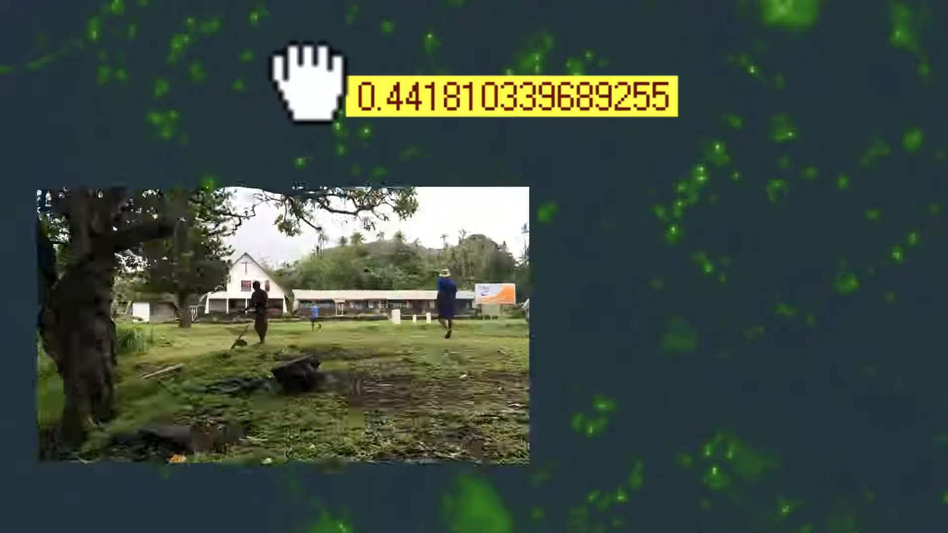
{"action": "left_click", "coordinate": [443, 229]}
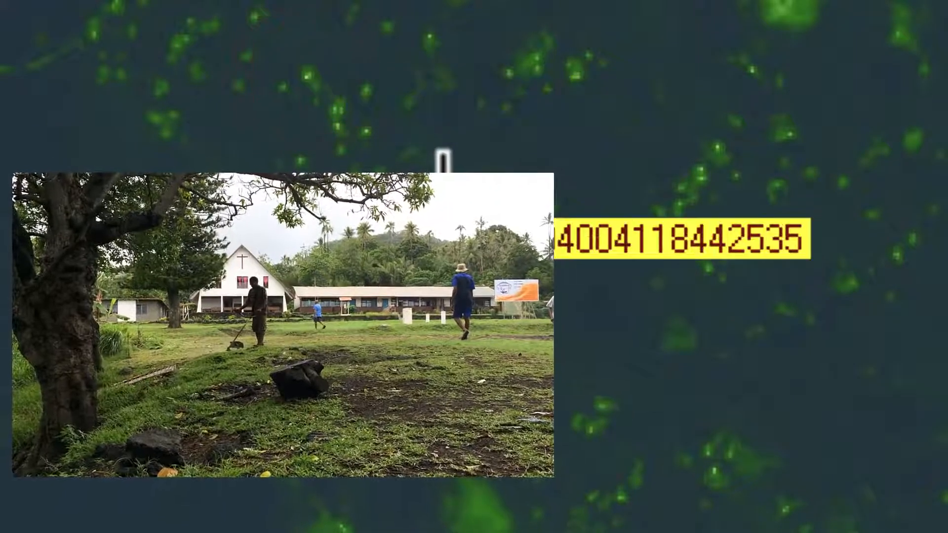
{"action": "left_click", "coordinate": [613, 145]}
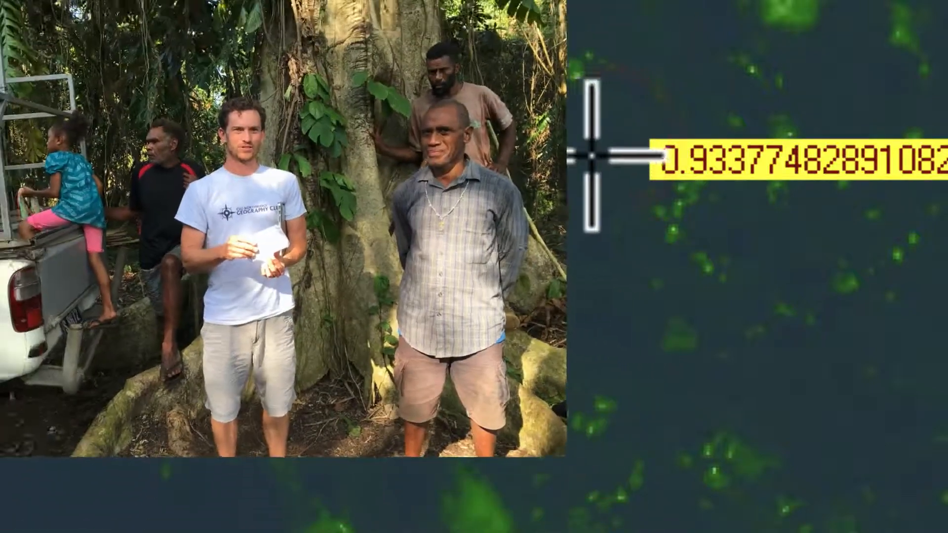
{"action": "left_click", "coordinate": [588, 153]}
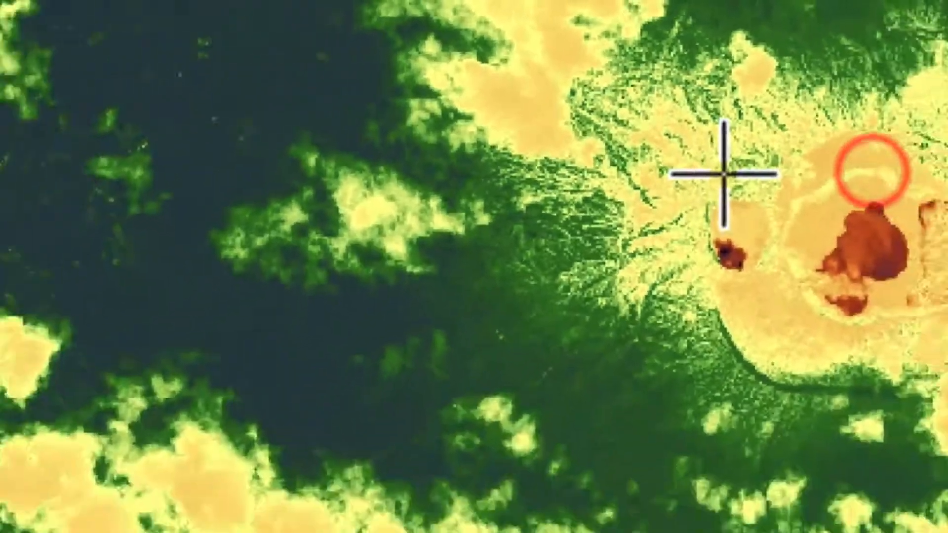
Query the NDVI values of the dark green vegetation on the slope west of the crater lakes
{"action": "scroll", "coordinate": [708, 143], "scroll_direction": "up", "scroll_amount": 3}
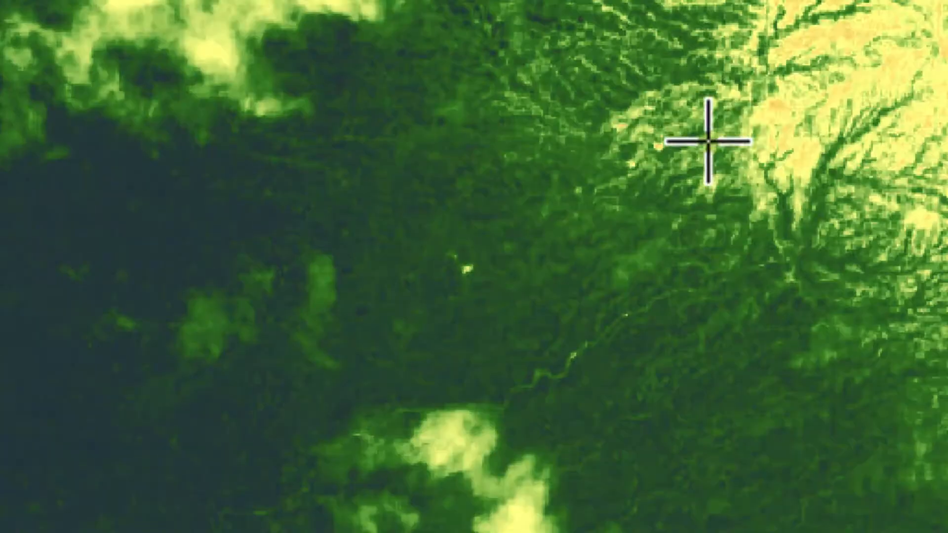
{"action": "left_click", "coordinate": [698, 106]}
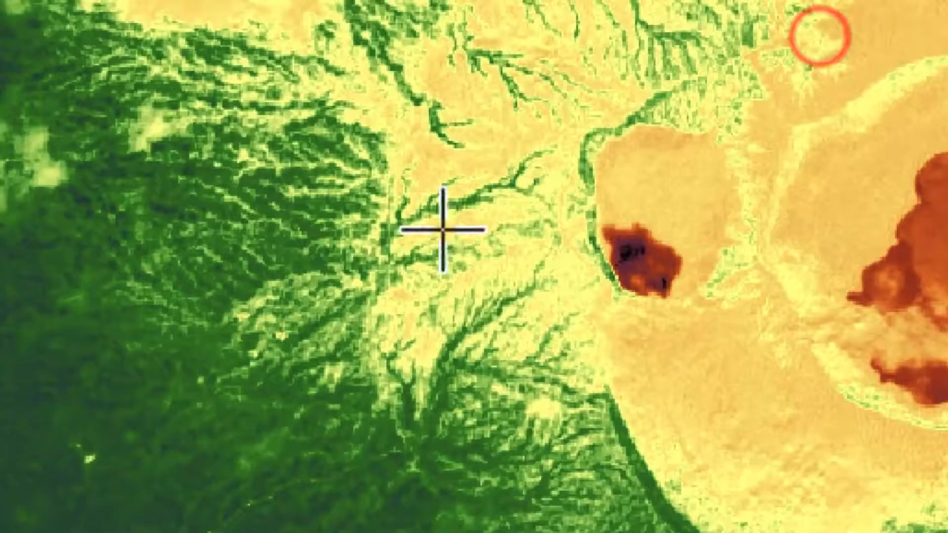
{"action": "left_click", "coordinate": [514, 89]}
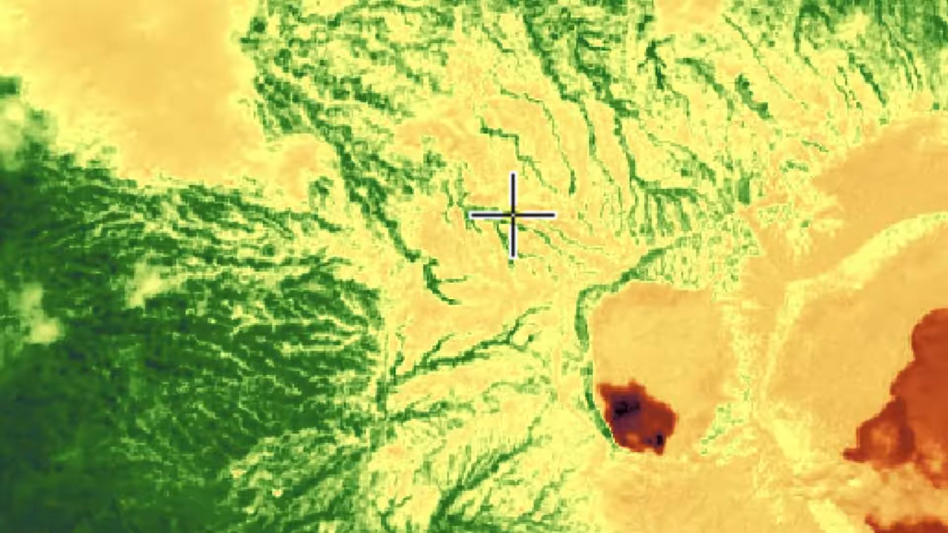
{"action": "mouse_move", "coordinate": [472, 281]}
{"action": "left_mouse_down"}
{"action": "mouse_move", "coordinate": [554, 195]}
{"action": "mouse_move", "coordinate": [599, 164]}
{"action": "left_mouse_up"}
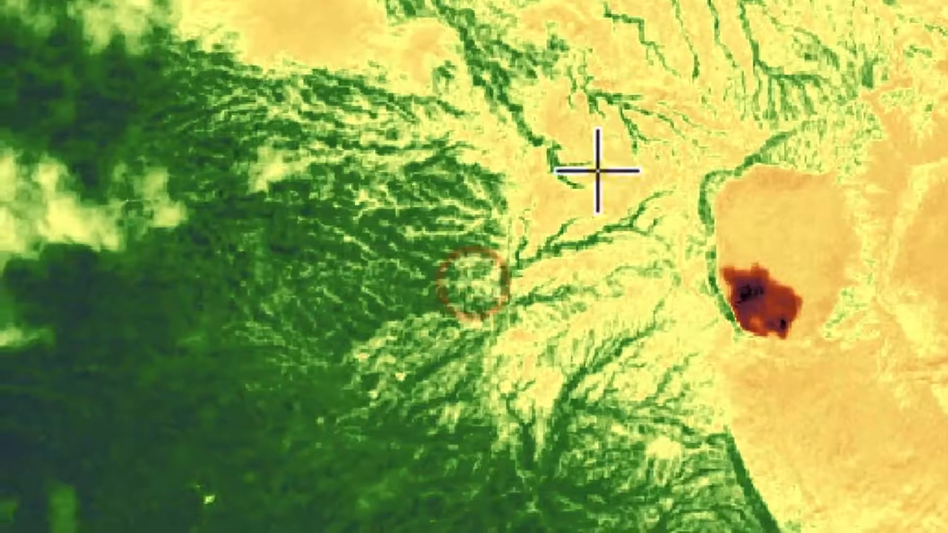
{"action": "left_click", "coordinate": [185, 286]}
{"action": "left_click", "coordinate": [173, 366]}
{"action": "left_click", "coordinate": [185, 402]}
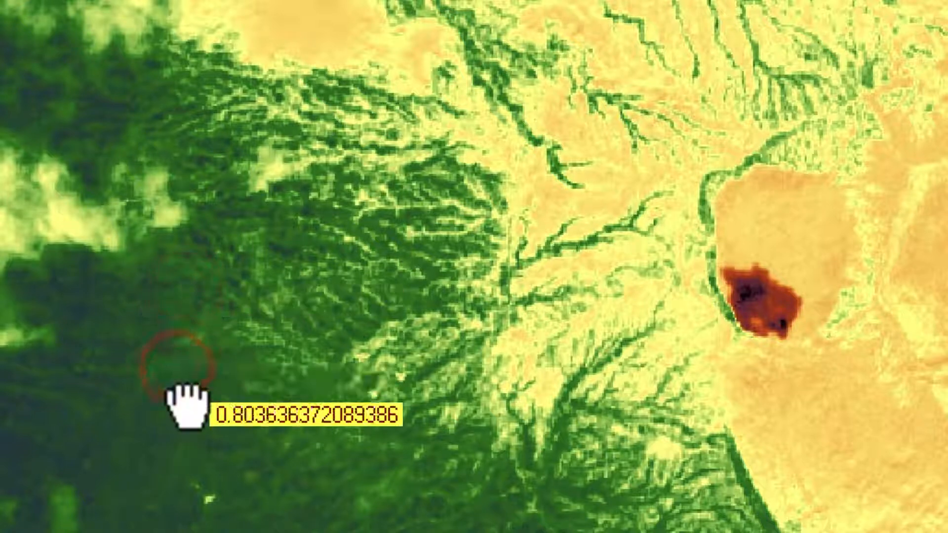
Query the NDVI values of several pixels on the barren, gullied slope northwest of the crater lakes
{"action": "left_click", "coordinate": [607, 150]}
{"action": "left_click_drag", "start_coordinate": [447, 291], "coordinate": [429, 289]}
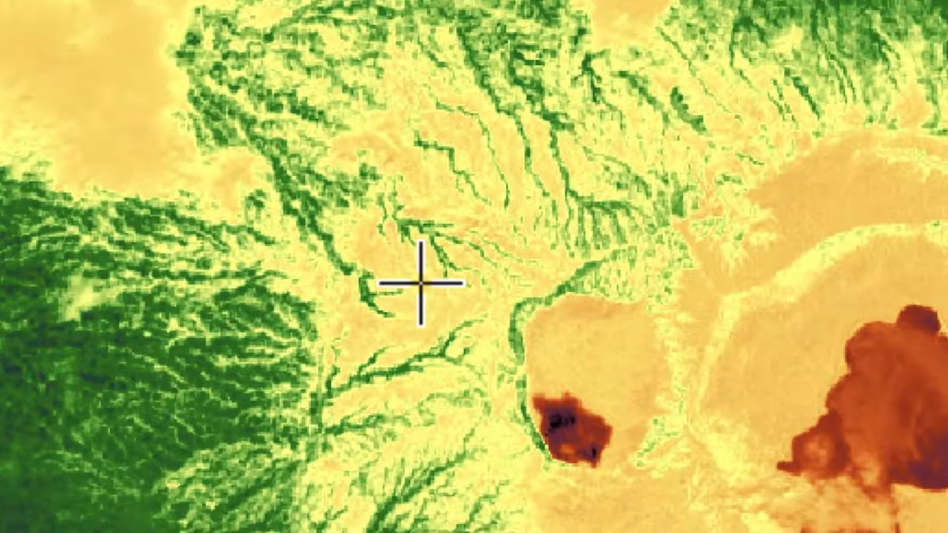
{"action": "left_click", "coordinate": [489, 180]}
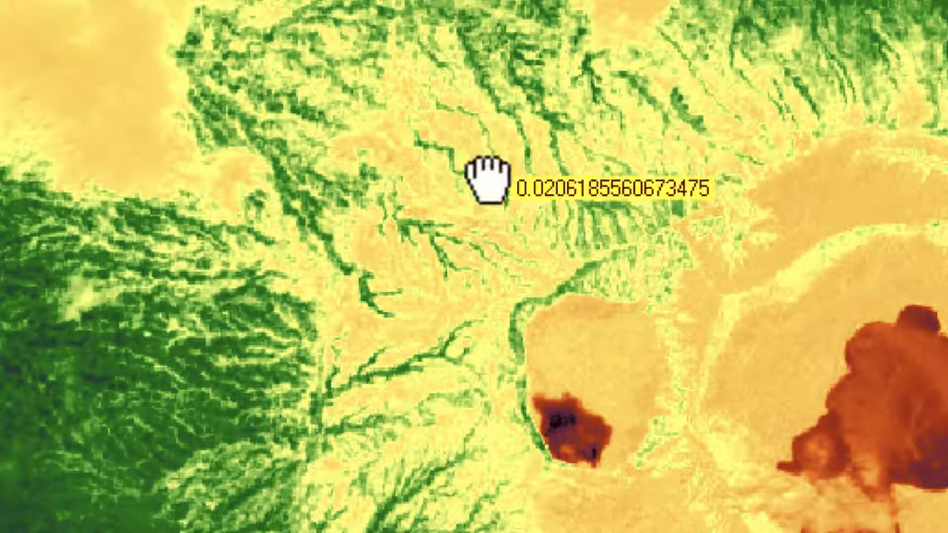
{"action": "left_click", "coordinate": [454, 139]}
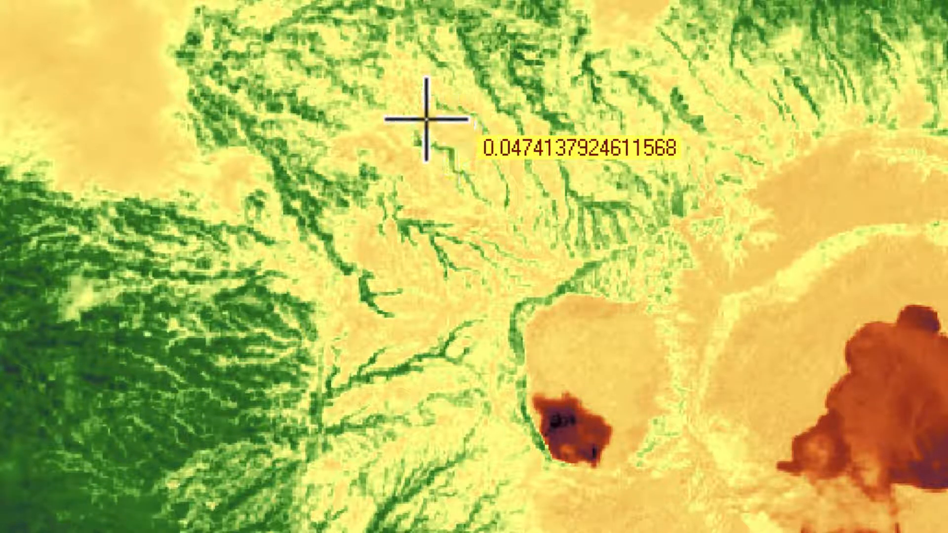
{"action": "left_click", "coordinate": [411, 84]}
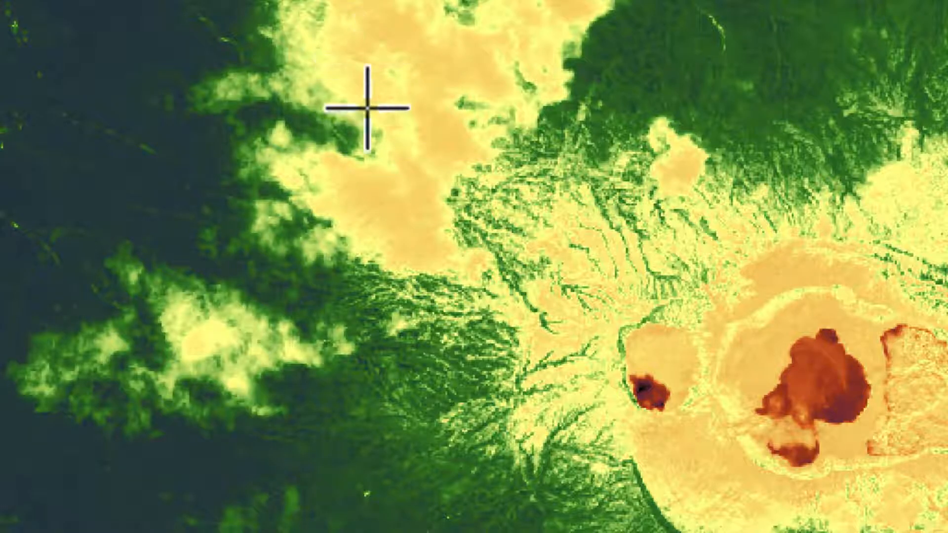
Compare the NDVI values of a cloud pixel and the adjacent barren slope, and return to the island overview
{"action": "left_click", "coordinate": [428, 131]}
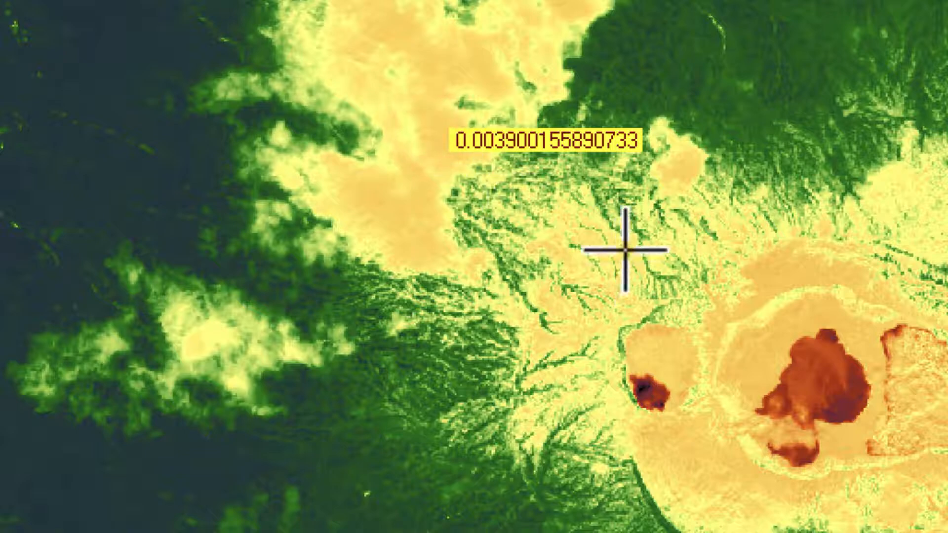
{"action": "left_click", "coordinate": [573, 232]}
{"action": "left_click_drag", "start_coordinate": [768, 159], "coordinate": [863, 132]}
{"action": "left_click_drag", "start_coordinate": [527, 173], "coordinate": [885, 81]}
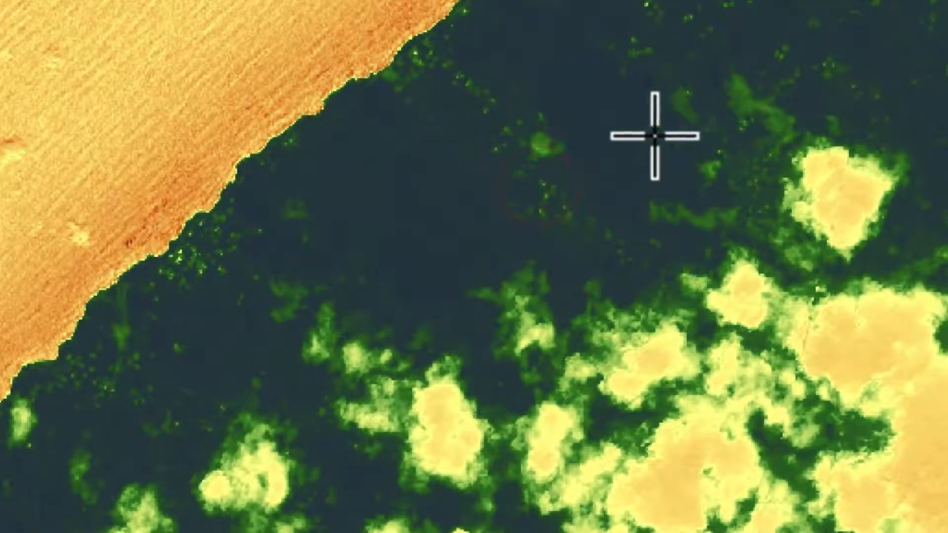
{"action": "left_click_drag", "start_coordinate": [565, 176], "coordinate": [558, 32]}
{"action": "scroll", "coordinate": [559, 33], "scroll_direction": "down", "scroll_amount": 2}
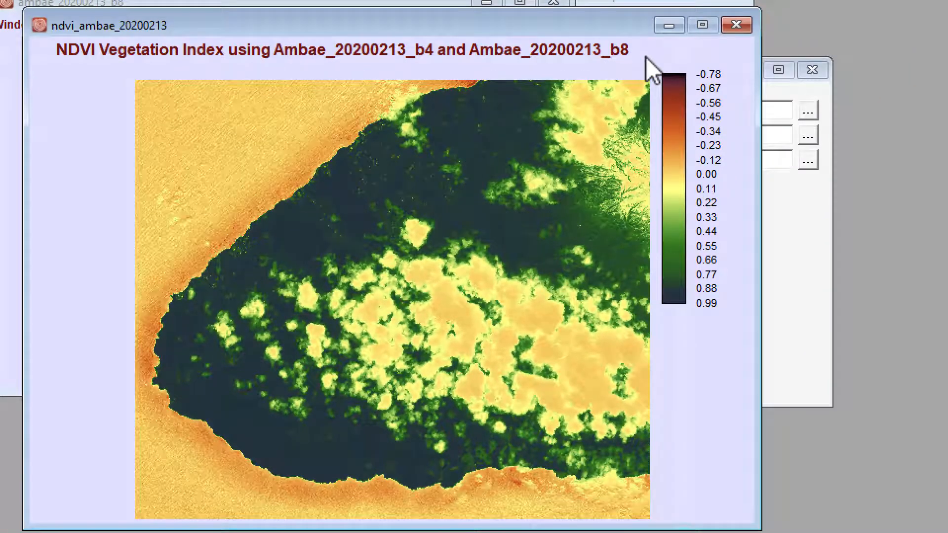
Return to the vegetation index options and set the red band to Ambae_20200528_b4
{"action": "left_click", "coordinate": [736, 25]}
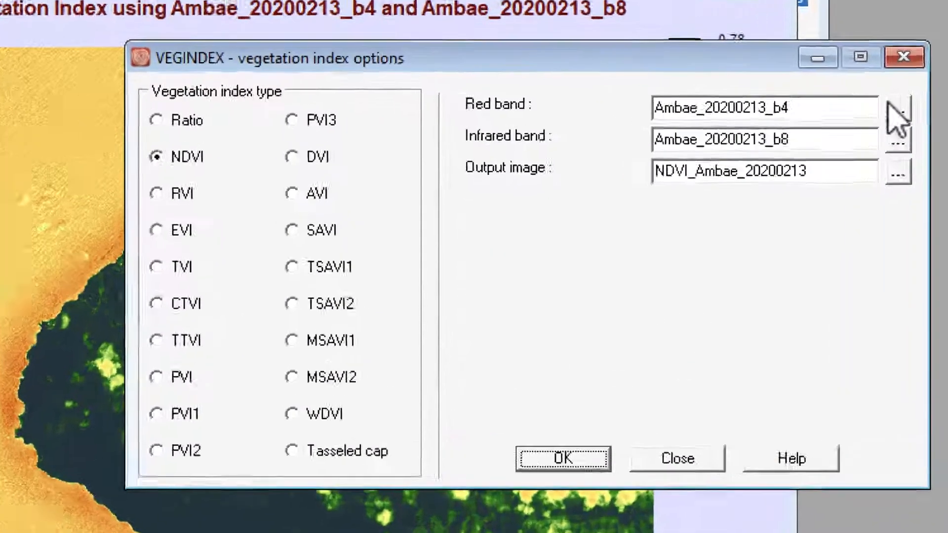
{"action": "left_click", "coordinate": [808, 109]}
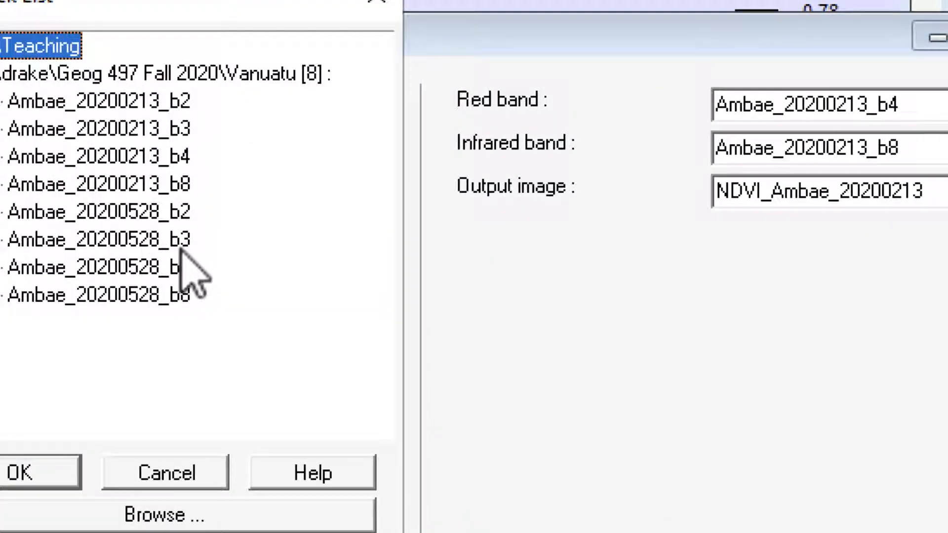
{"action": "double_click", "coordinate": [139, 266]}
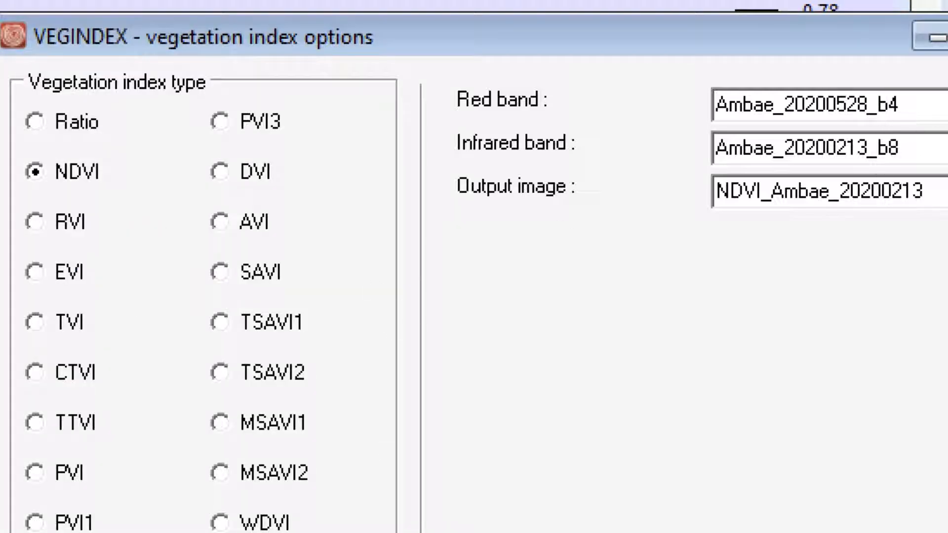
Set the infrared band of the vegetation index calculation to Ambae_20200528_b8
{"action": "left_click", "coordinate": [946, 148]}
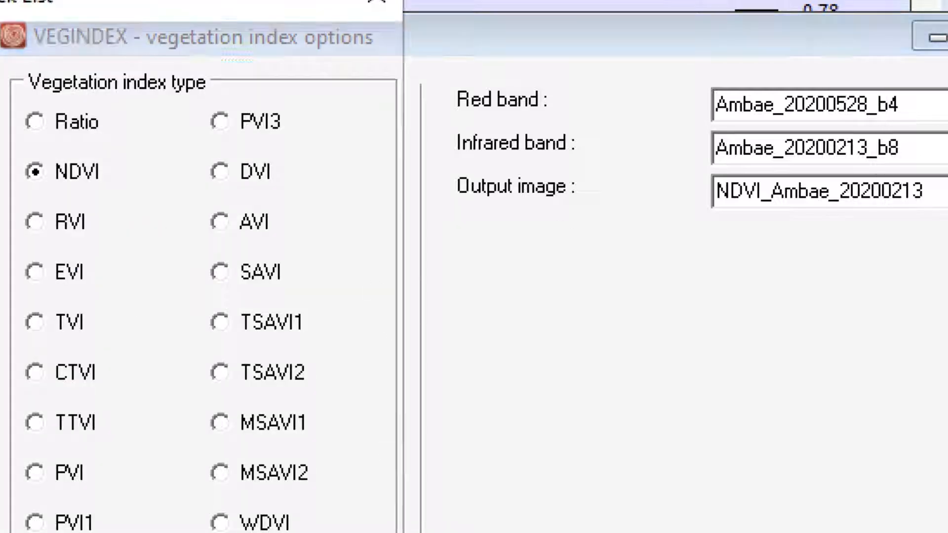
{"action": "double_click", "coordinate": [164, 188]}
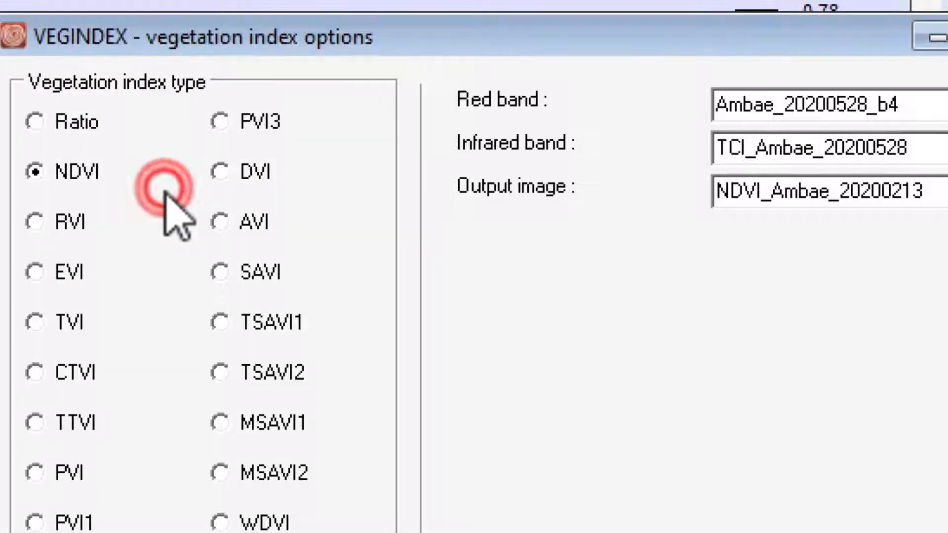
{"action": "left_click", "coordinate": [946, 148]}
{"action": "double_click", "coordinate": [131, 211]}
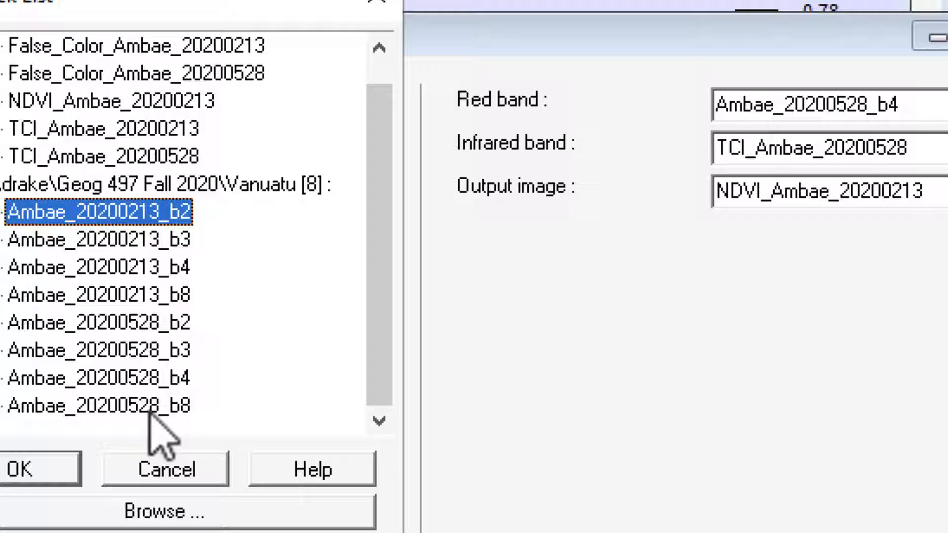
{"action": "left_click", "coordinate": [147, 405]}
{"action": "left_click", "coordinate": [44, 468]}
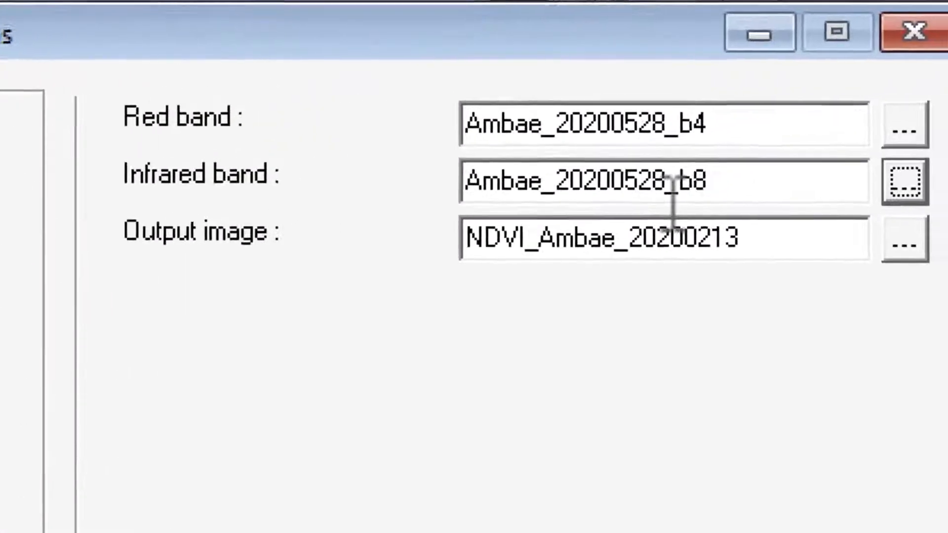
Name the output image NDVI_Ambae_20200528 and run the vegetation index calculation
{"action": "left_click", "coordinate": [612, 531]}
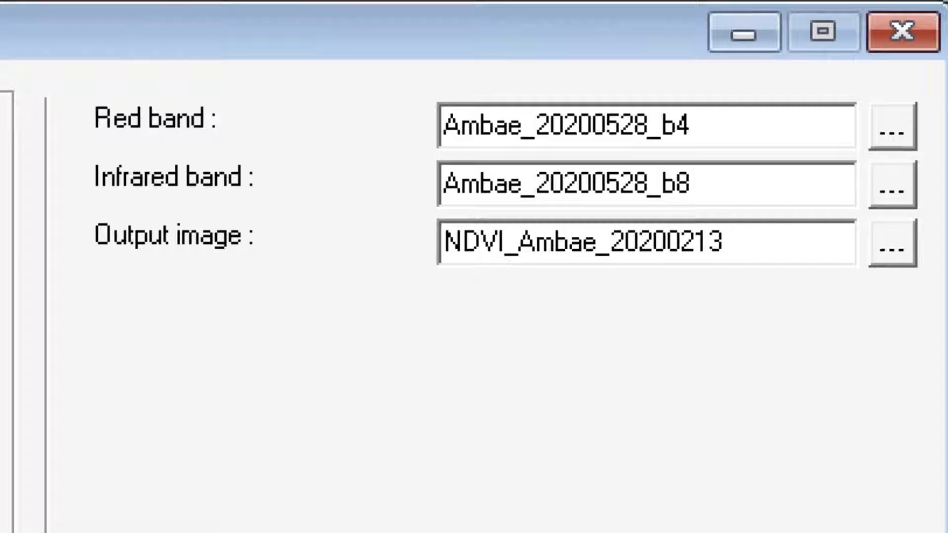
{"action": "left_click", "coordinate": [17, 513]}
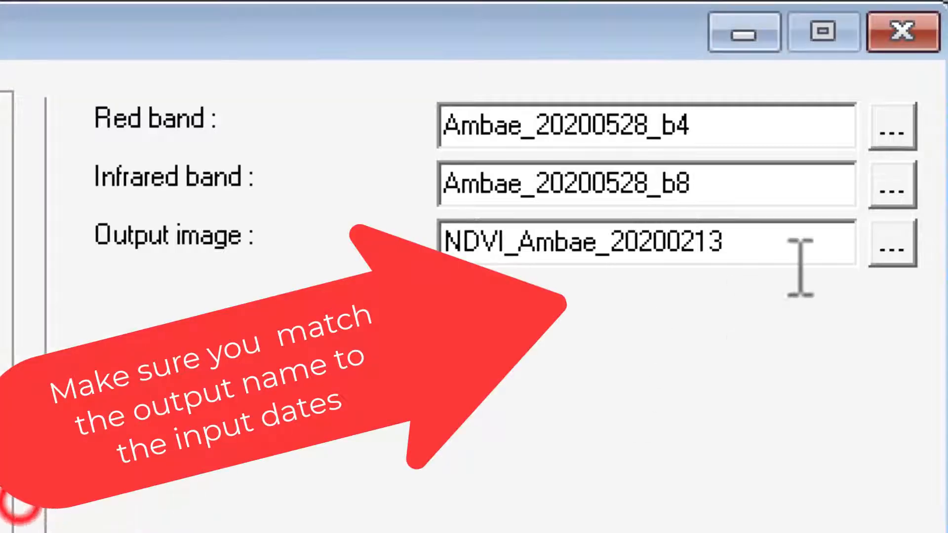
{"action": "left_click_drag", "start_coordinate": [681, 242], "coordinate": [802, 252]}
{"action": "type", "text": "528"}
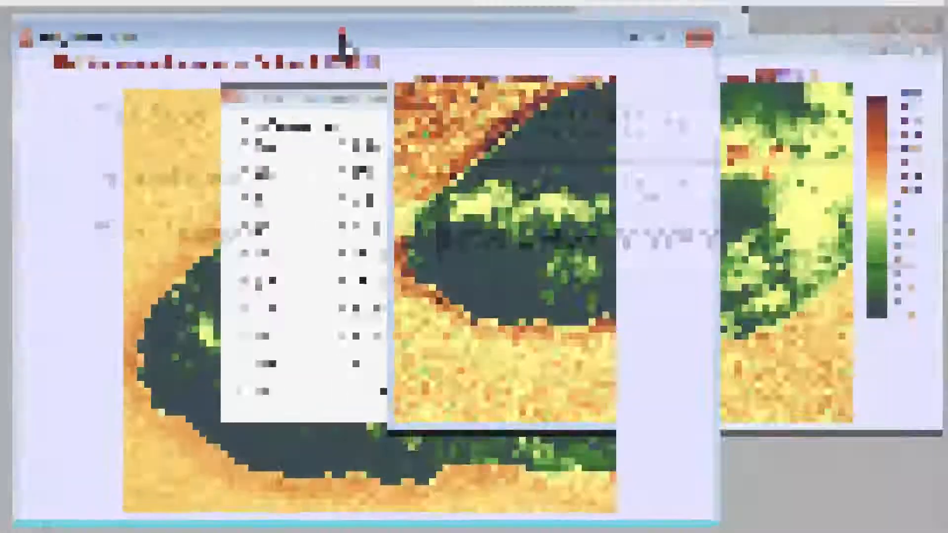
Shrink the ndvi_ambae_20200213 map window and arrange it side by side with the ndvi_ambae_20200528 map
{"action": "left_click", "coordinate": [321, 31]}
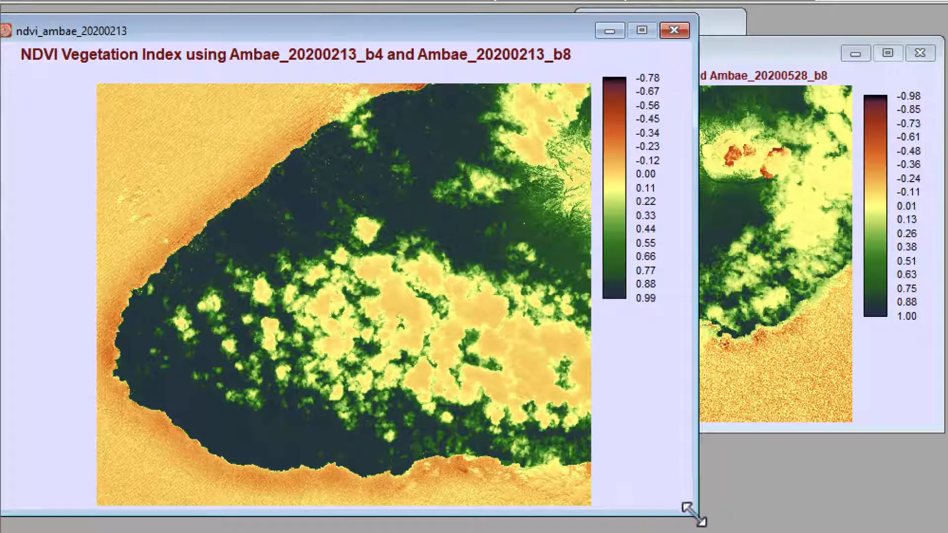
{"action": "left_click_drag", "start_coordinate": [694, 513], "coordinate": [427, 417]}
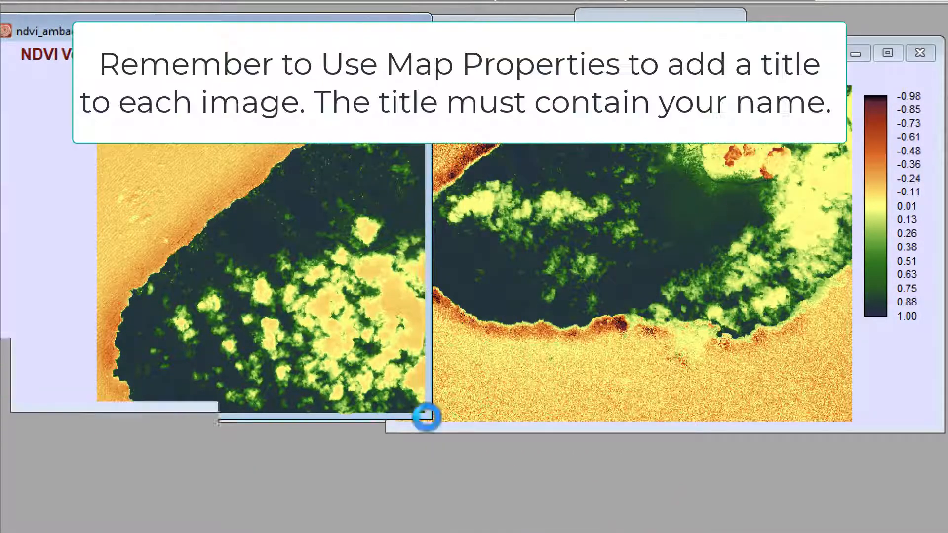
{"action": "left_click", "coordinate": [679, 10]}
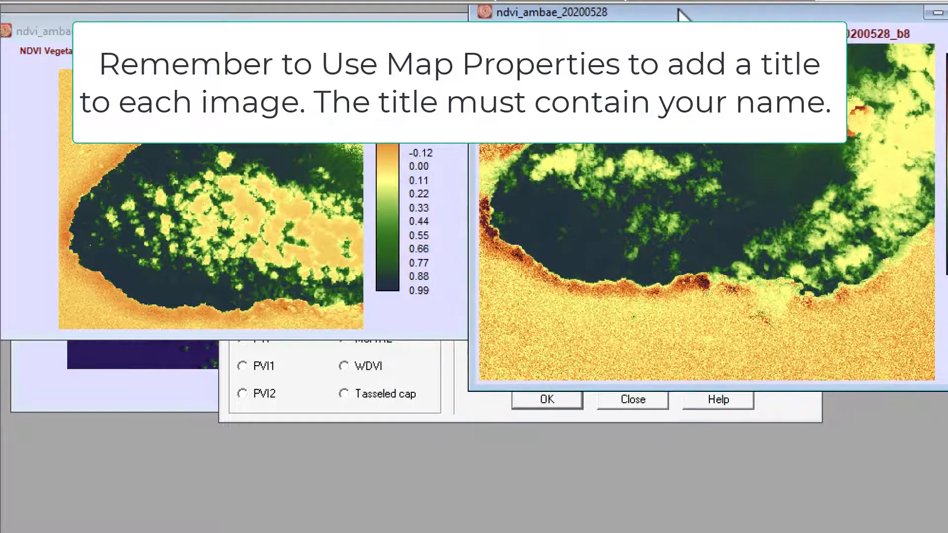
{"action": "left_click_drag", "start_coordinate": [679, 10], "coordinate": [655, 23]}
{"action": "left_click", "coordinate": [249, 195]}
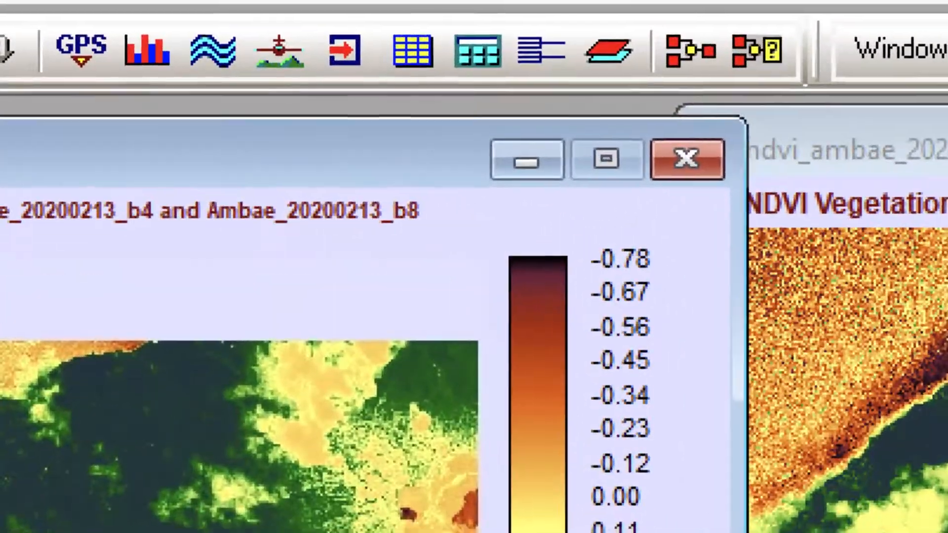
{"action": "left_click", "coordinate": [582, 18]}
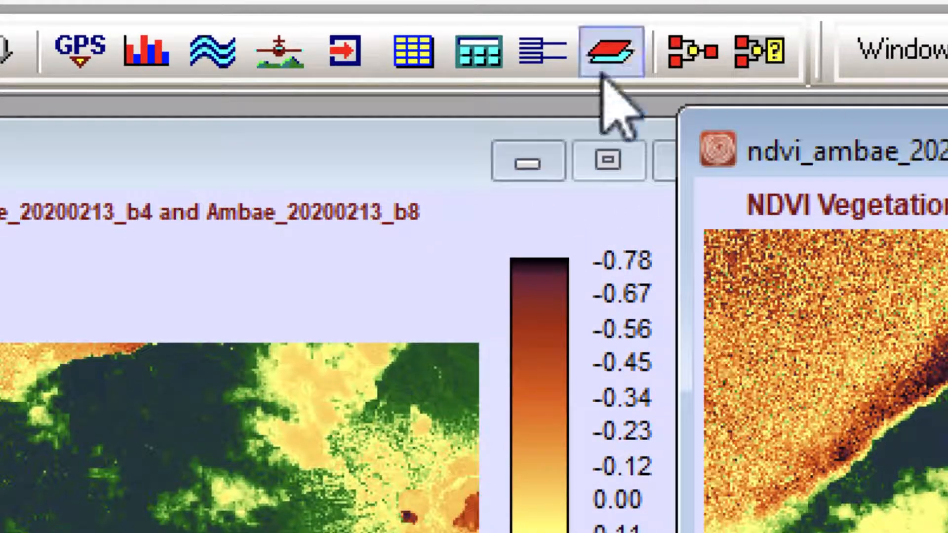
Open the Image Calculator and enter diff as the output file name for a mathematical expression
{"action": "left_click", "coordinate": [479, 69]}
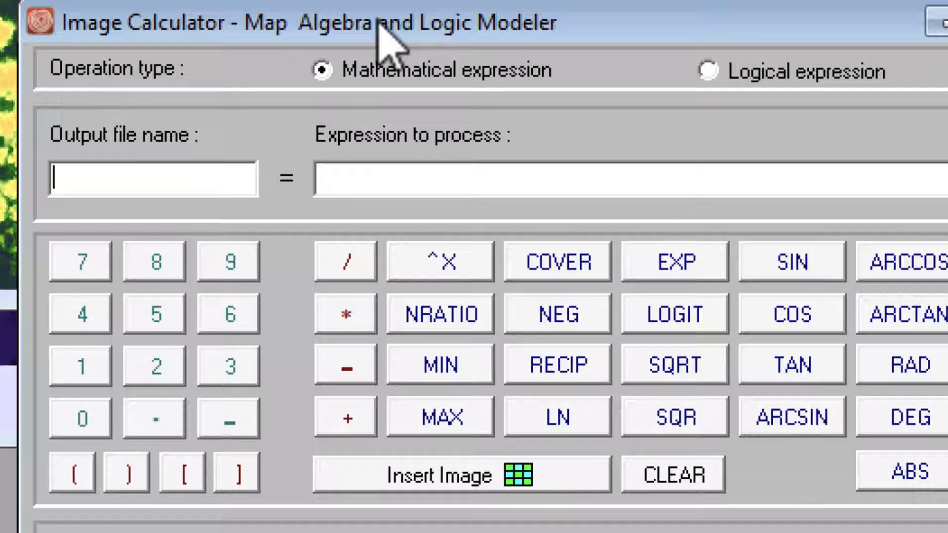
{"action": "type", "text": "d"}
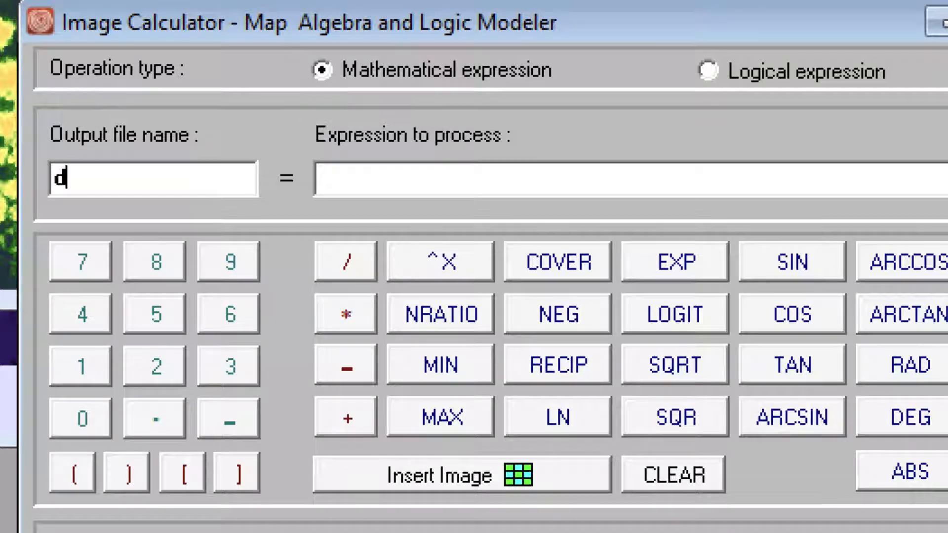
{"action": "key", "text": "BackSpace"}
{"action": "type", "text": "diffr"}
{"action": "key", "text": "BackSpace"}
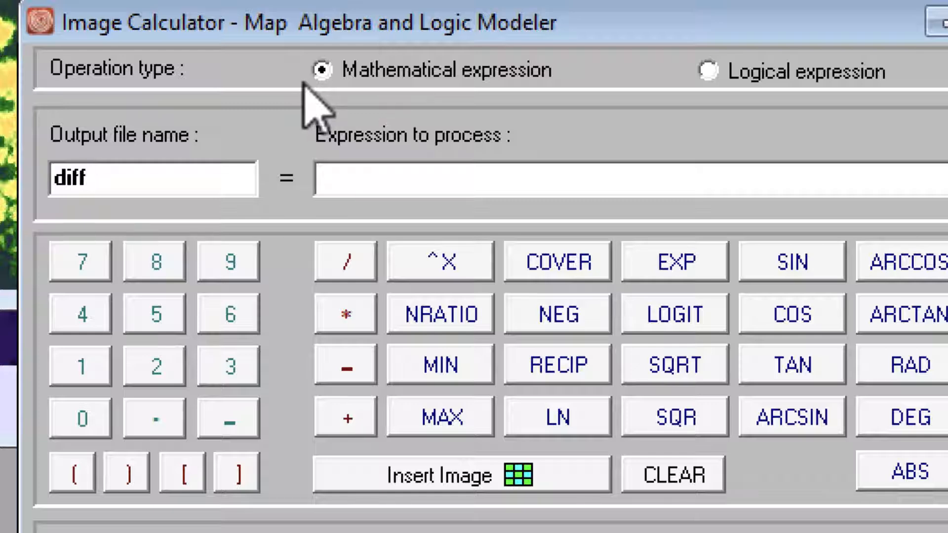
Complete the output file name of the expression as diff_may20-feb20
{"action": "type", "text": "_ma"}
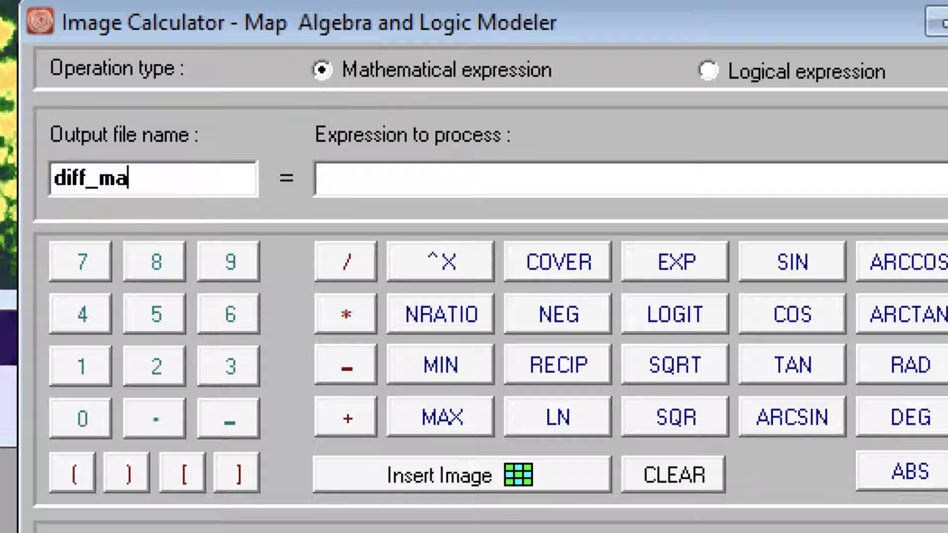
{"action": "type", "text": "y20-f"}
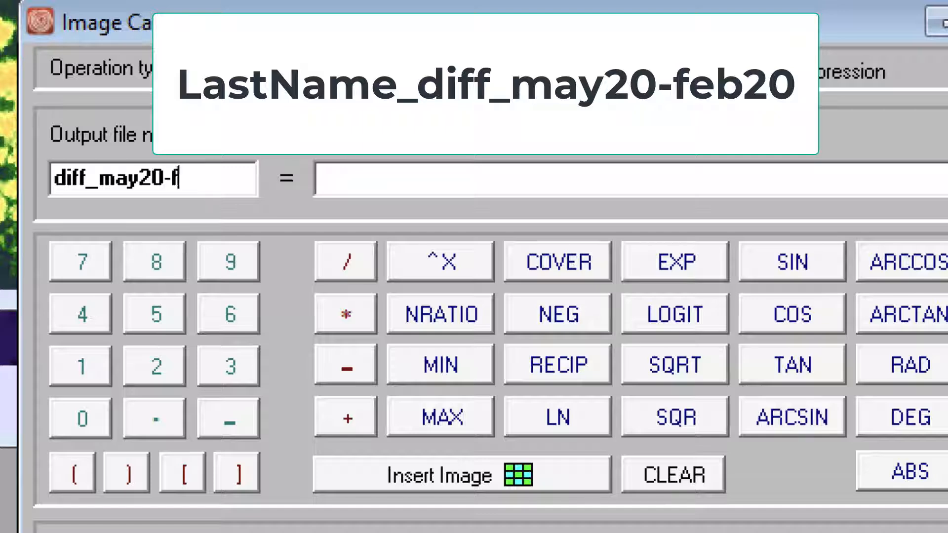
{"action": "type", "text": "eb20"}
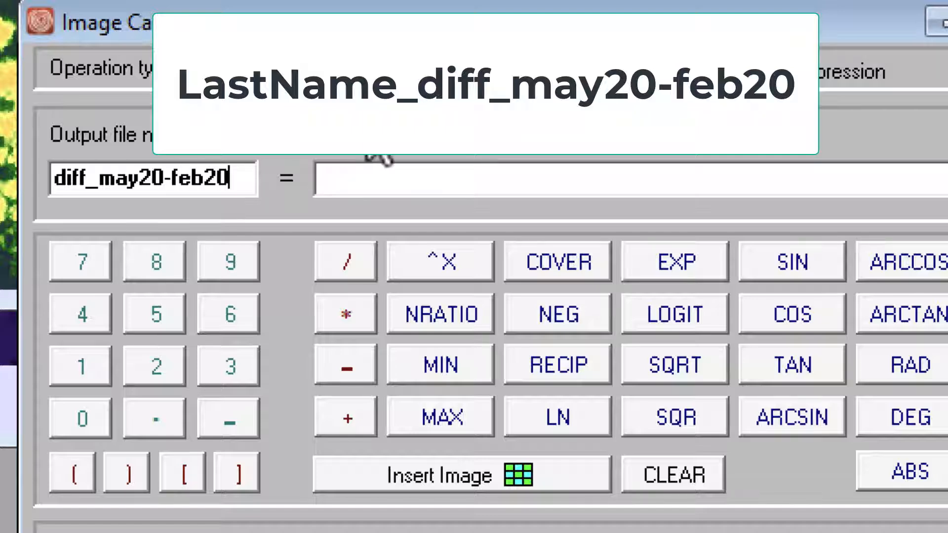
Insert NDVI_Ambae_20200528 from the Z:\Teaching folder as the first image of the expression to process
{"action": "left_click", "coordinate": [377, 179]}
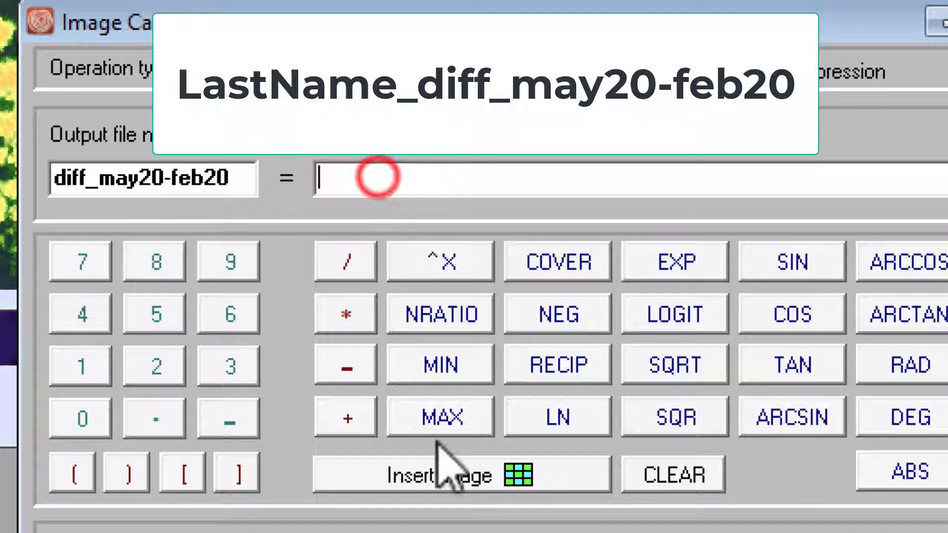
{"action": "left_click", "coordinate": [428, 478]}
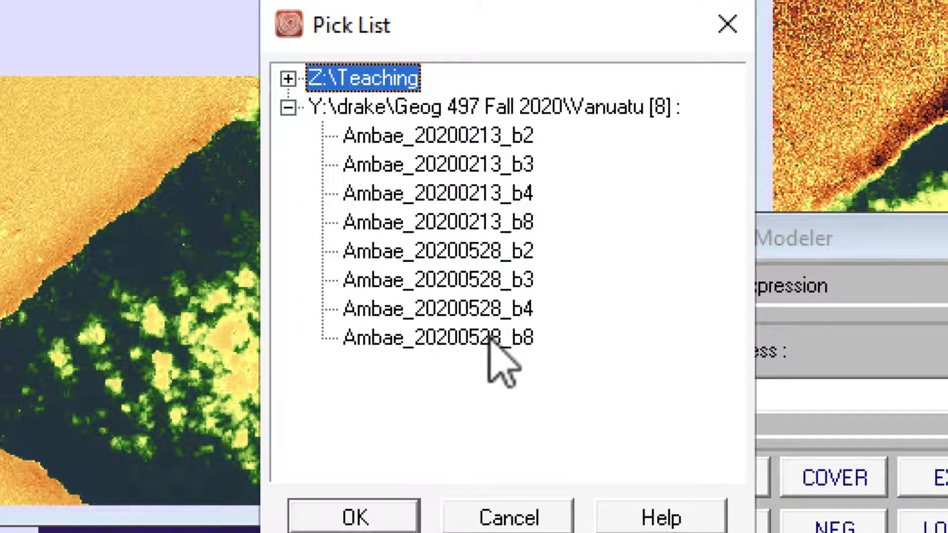
{"action": "left_click", "coordinate": [289, 79]}
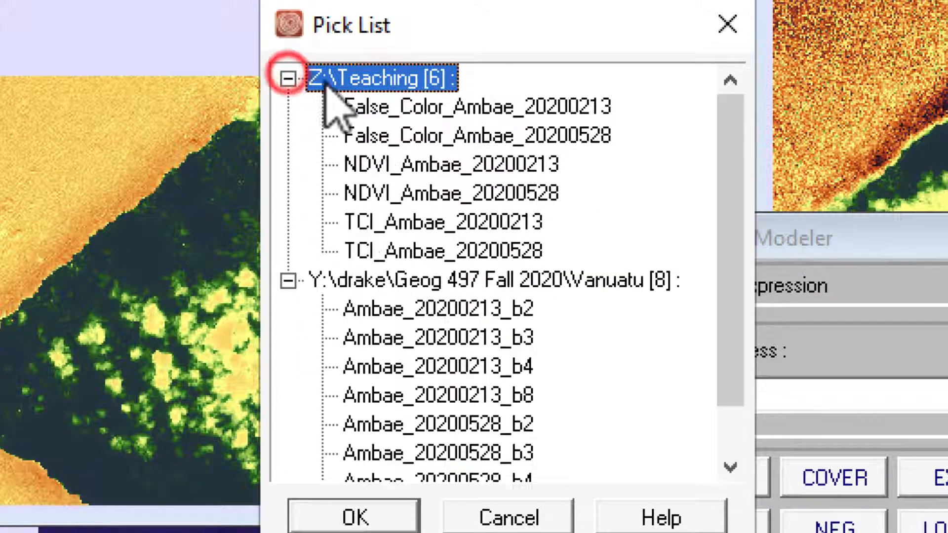
{"action": "left_click", "coordinate": [420, 191]}
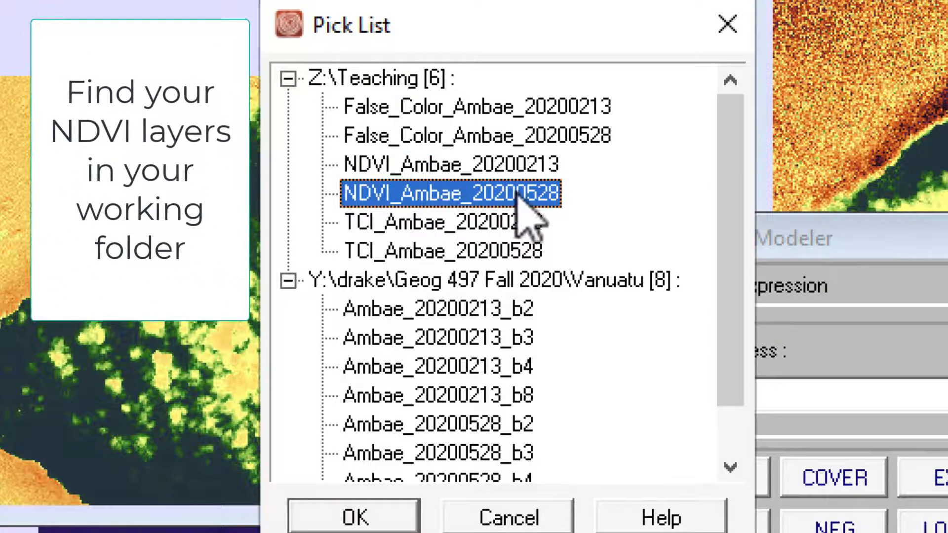
{"action": "left_click", "coordinate": [395, 516]}
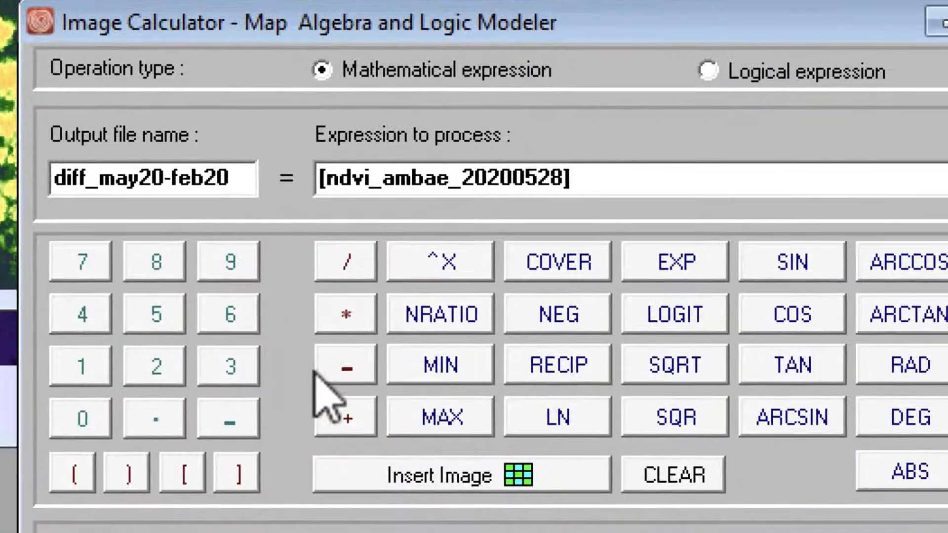
Subtract NDVI_Ambae_20200213 from the first image in the expression and process it
{"action": "left_click", "coordinate": [328, 361]}
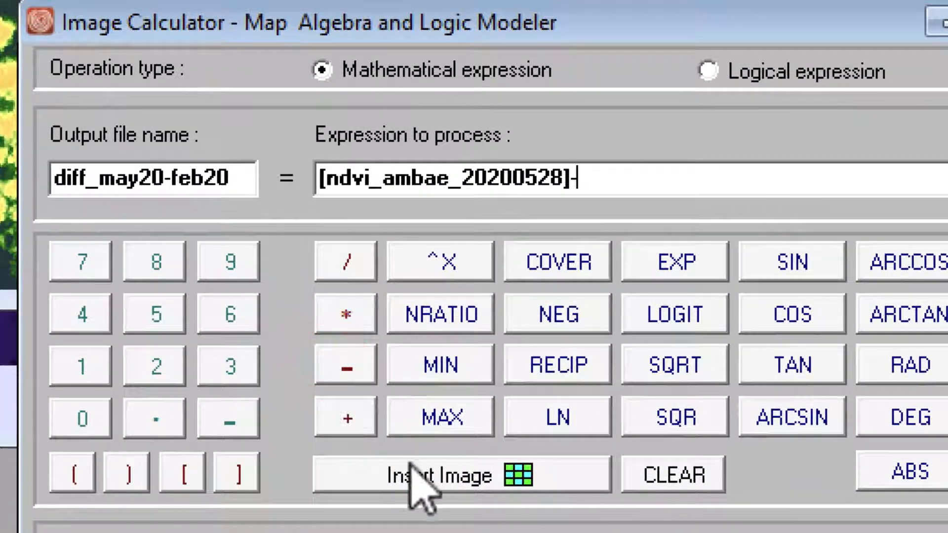
{"action": "left_click", "coordinate": [364, 477]}
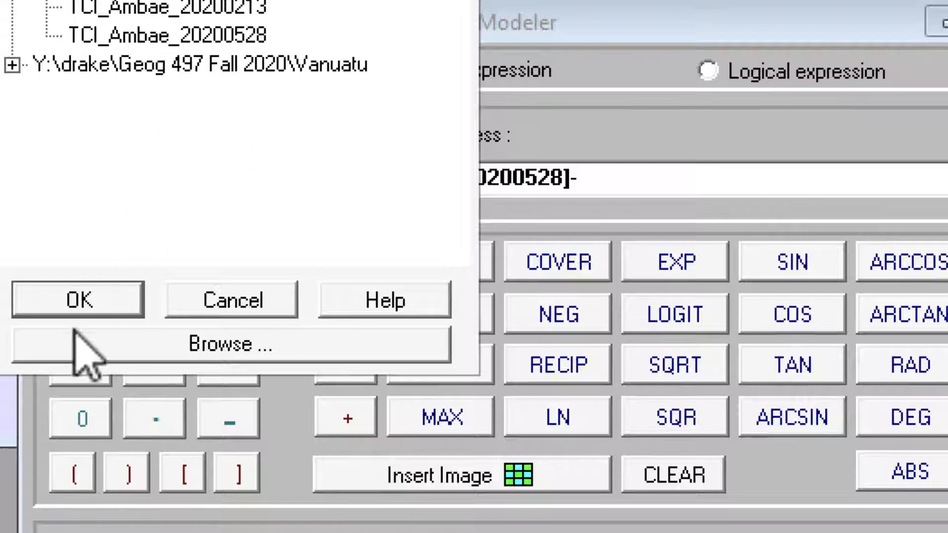
{"action": "left_click", "coordinate": [74, 298]}
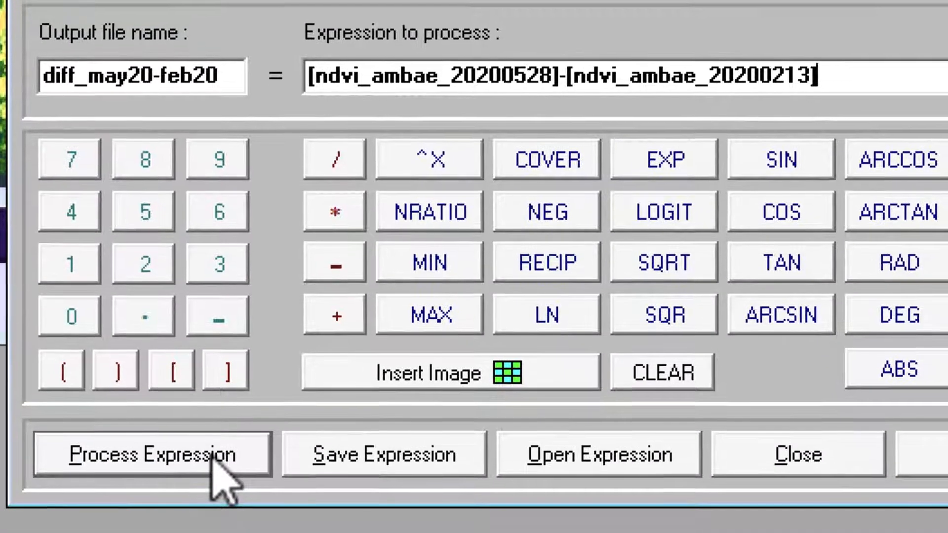
{"action": "left_click", "coordinate": [213, 450]}
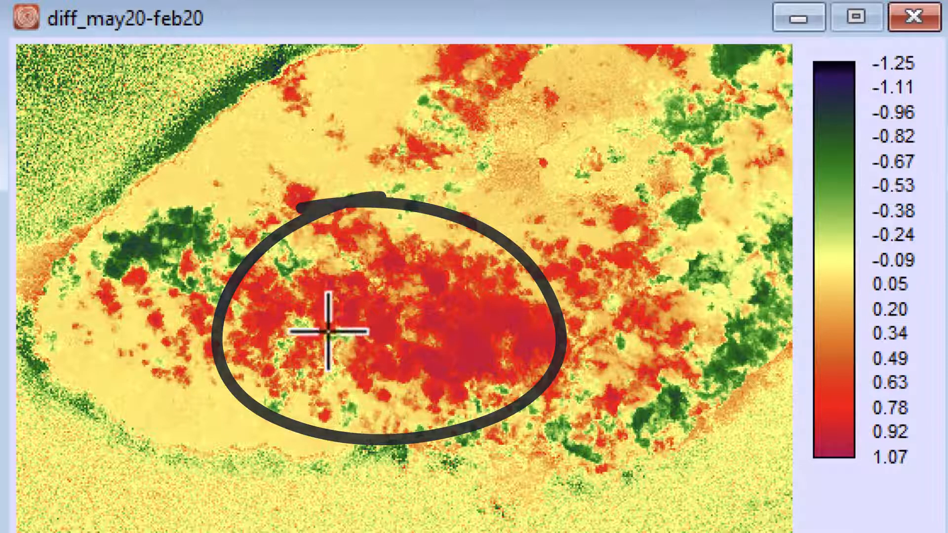
Clear the Image Calculator out of the way and place the diff_may20-feb20 map below the two NDVI maps
{"action": "mouse_move", "coordinate": [452, 22]}
{"action": "left_mouse_down"}
{"action": "mouse_move", "coordinate": [538, 144]}
{"action": "mouse_move", "coordinate": [583, 151]}
{"action": "left_mouse_up"}
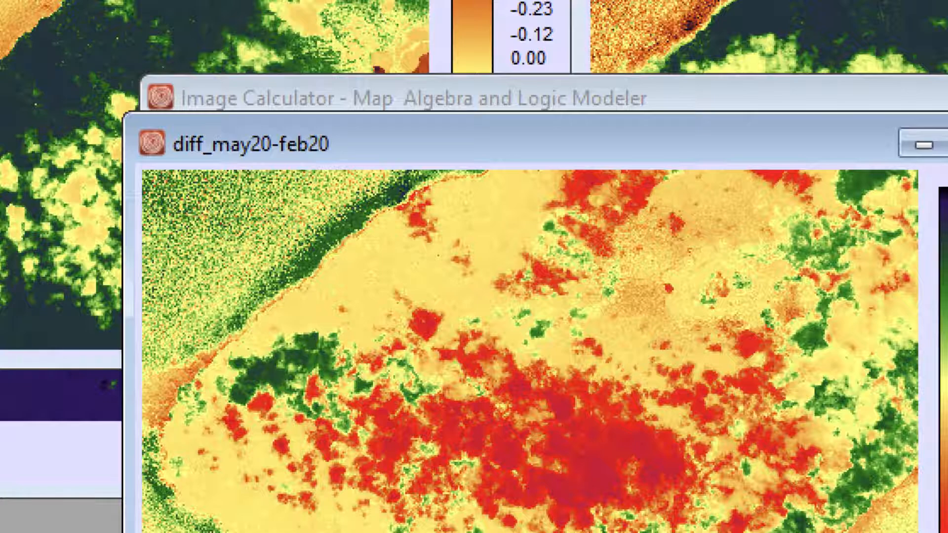
{"action": "left_click", "coordinate": [928, 96]}
{"action": "left_click_drag", "start_coordinate": [787, 144], "coordinate": [795, 334]}
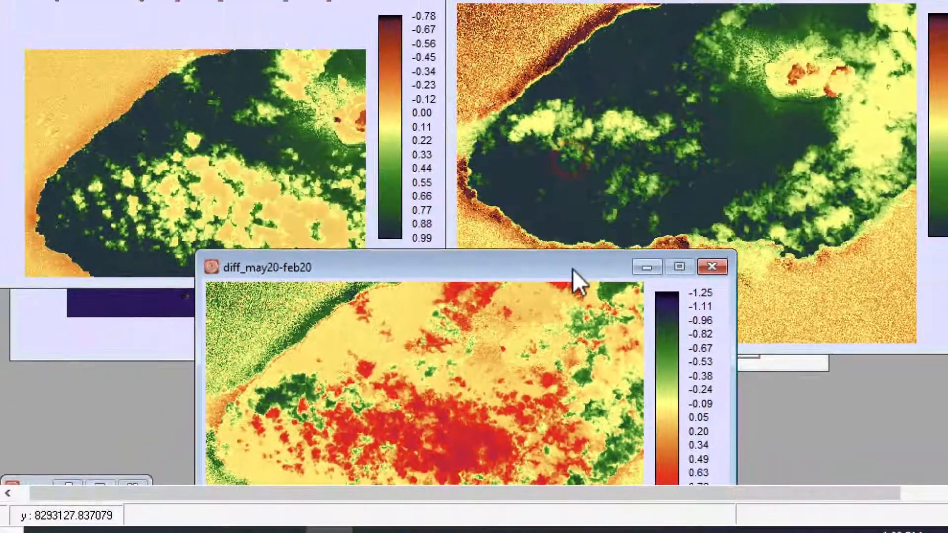
{"action": "left_click_drag", "start_coordinate": [573, 269], "coordinate": [582, 241]}
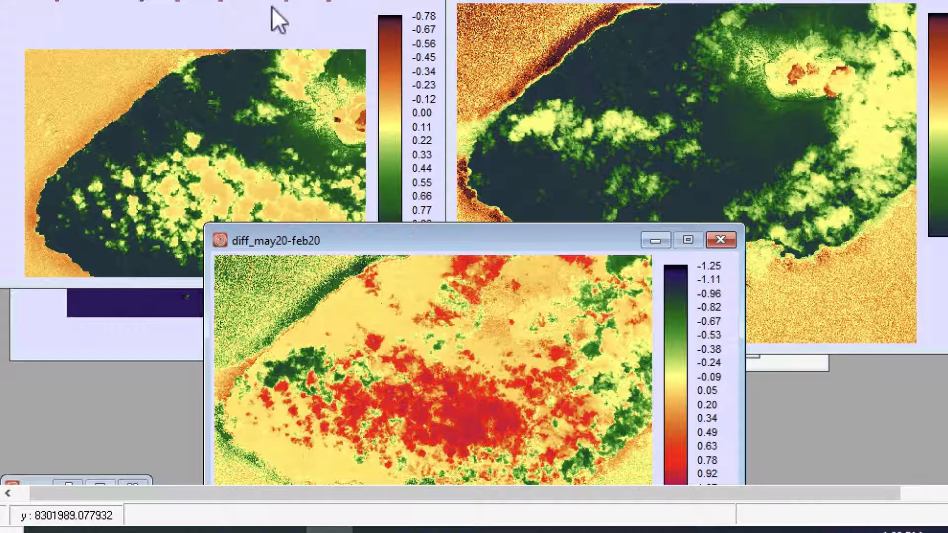
Bring the February and May NDVI maps forward in turn and compare them with the diff_may20-feb20 map
{"action": "left_click", "coordinate": [279, 21]}
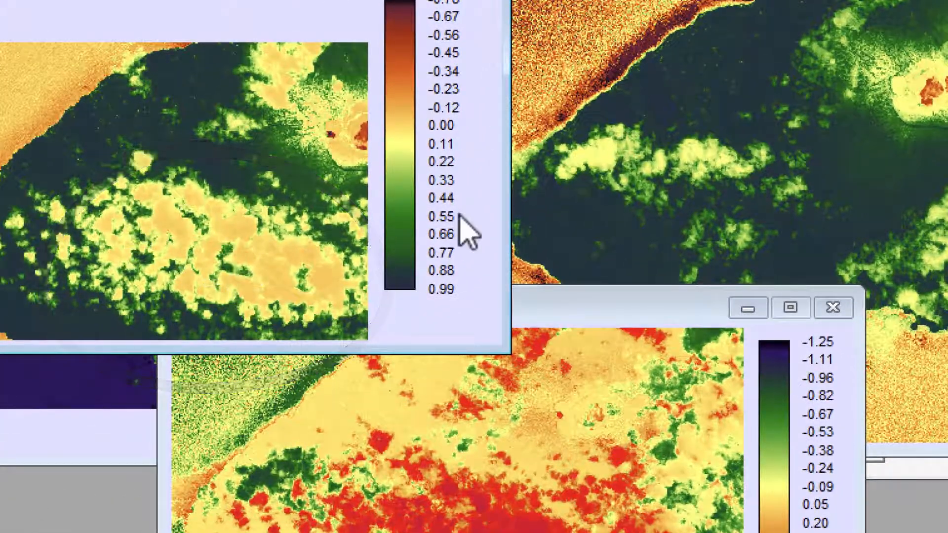
{"action": "left_click", "coordinate": [698, 38]}
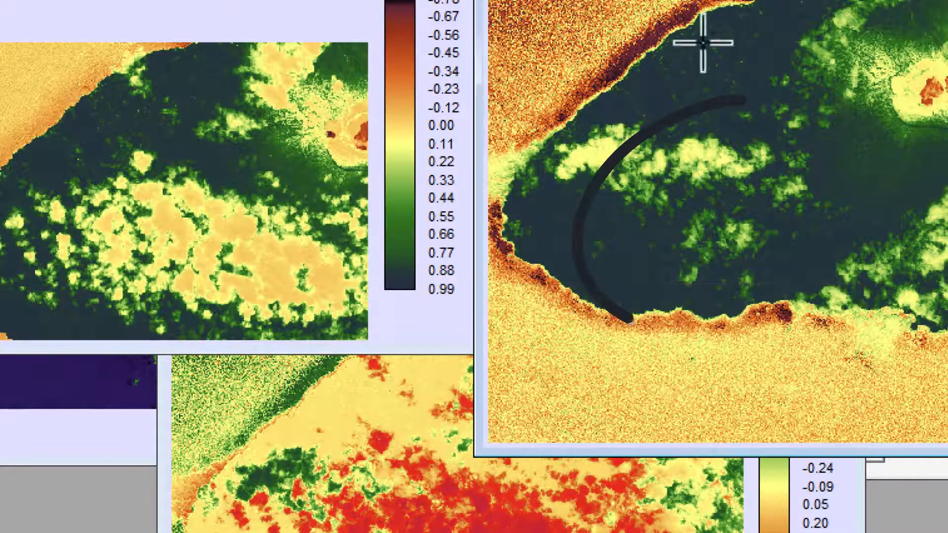
{"action": "left_click", "coordinate": [326, 410]}
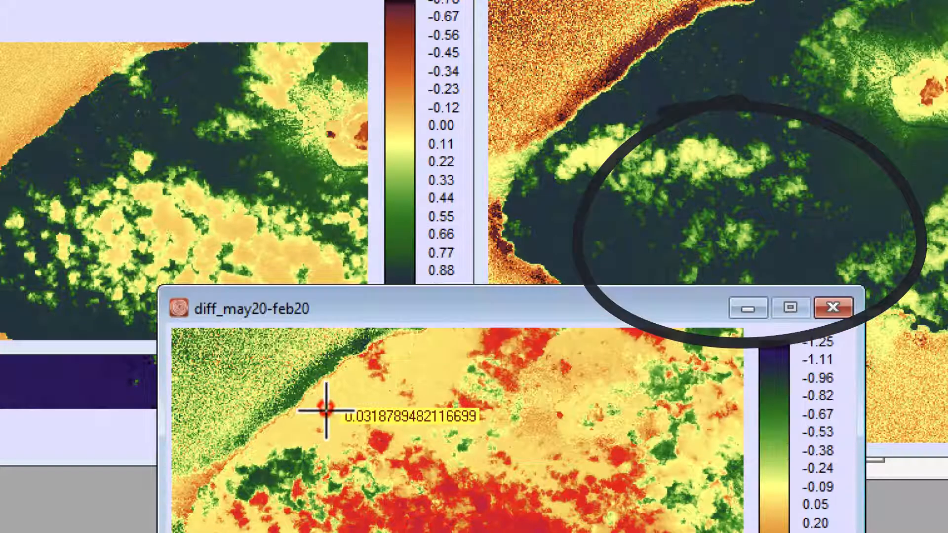
{"action": "left_click", "coordinate": [421, 307]}
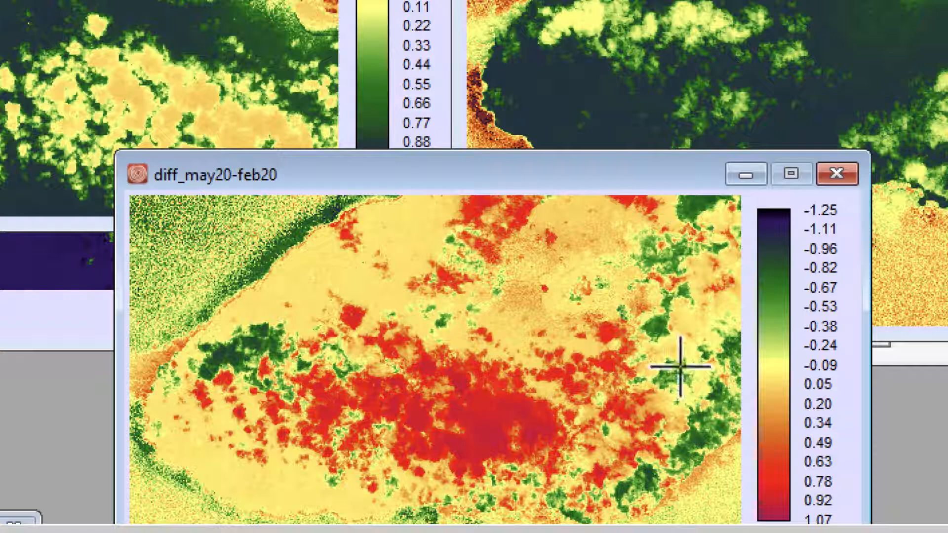
Shift the diff_may20-feb20 map window down and back up to compare its colours and legend with the NDVI maps
{"action": "left_click_drag", "start_coordinate": [673, 179], "coordinate": [662, 158]}
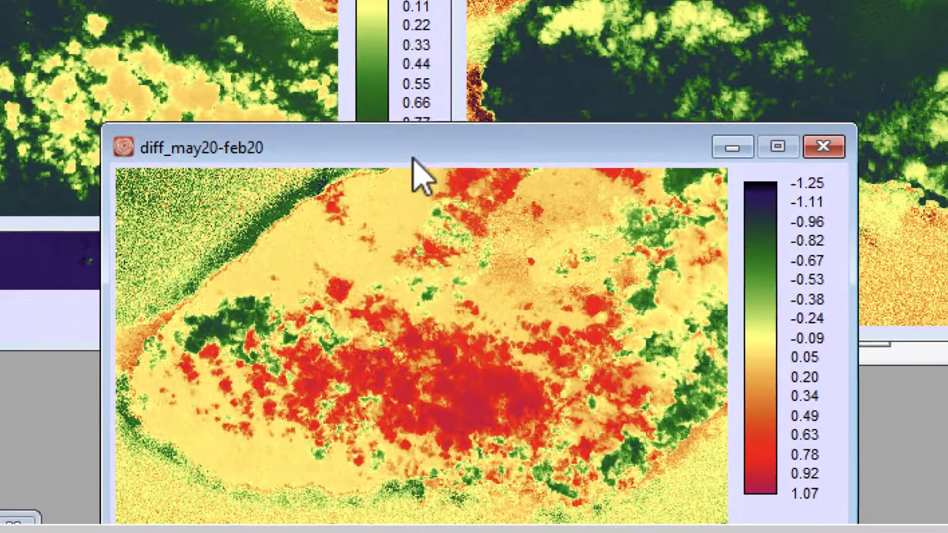
{"action": "left_click_drag", "start_coordinate": [413, 158], "coordinate": [411, 224]}
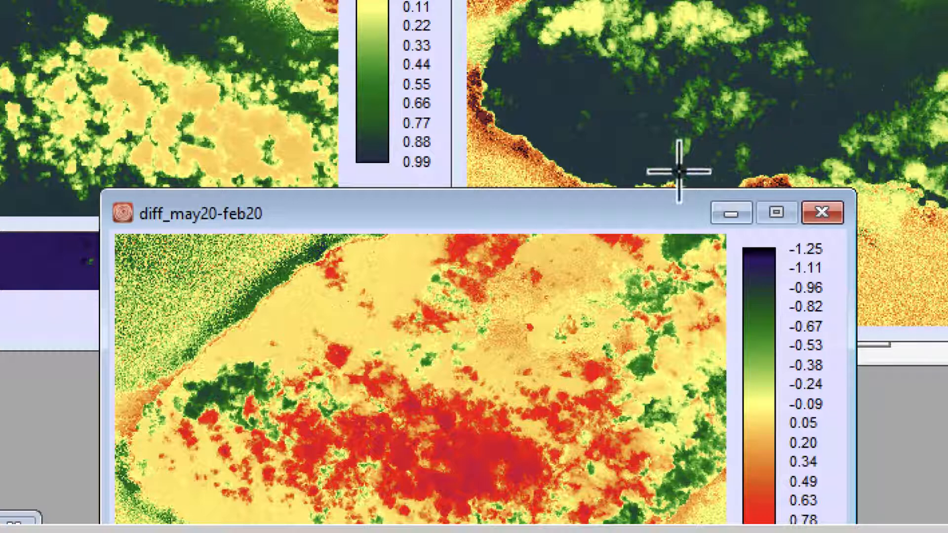
{"action": "left_click_drag", "start_coordinate": [658, 216], "coordinate": [671, 143]}
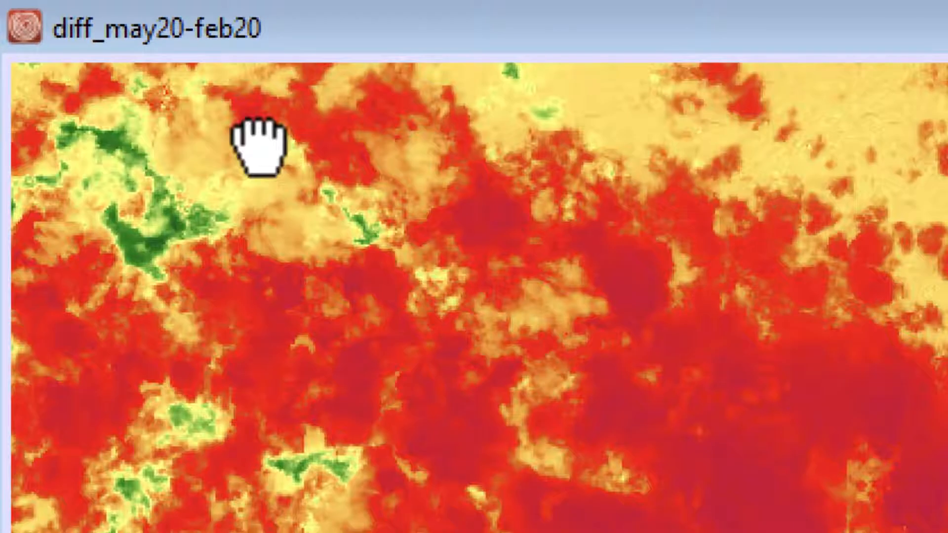
Zoom into the northwestern coast of the diff_may20-feb20 map and pan along it to examine the land beside the shoreline
{"action": "left_click_drag", "start_coordinate": [258, 144], "coordinate": [660, 499]}
{"action": "left_click_drag", "start_coordinate": [370, 217], "coordinate": [607, 163]}
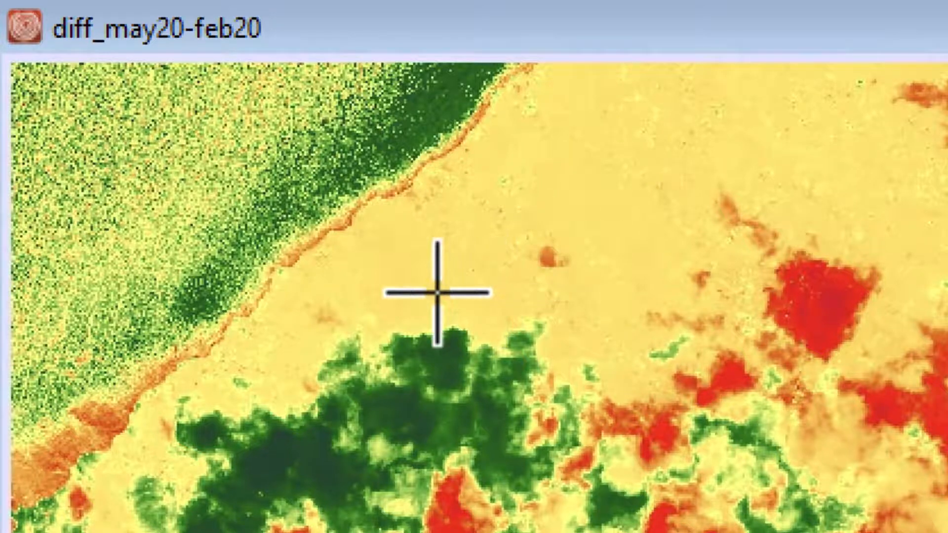
{"action": "left_click_drag", "start_coordinate": [638, 127], "coordinate": [554, 195]}
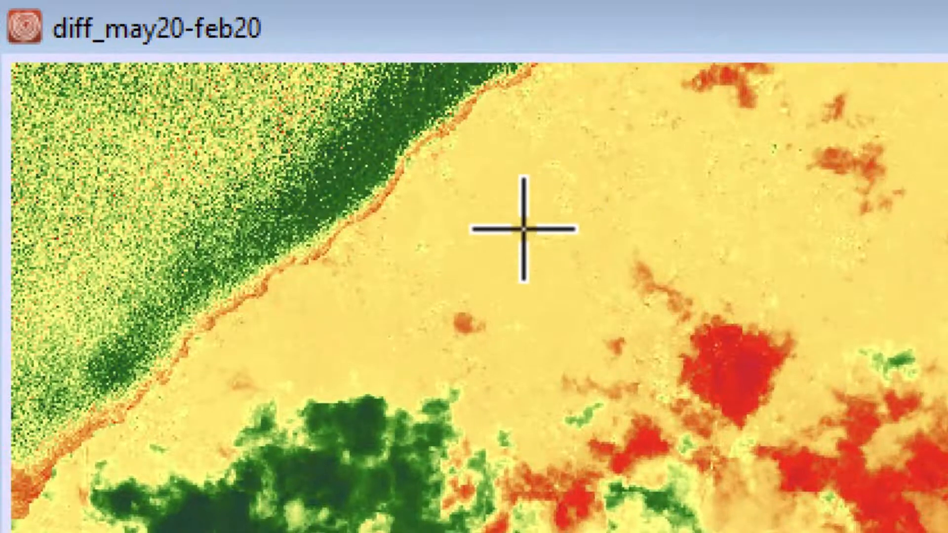